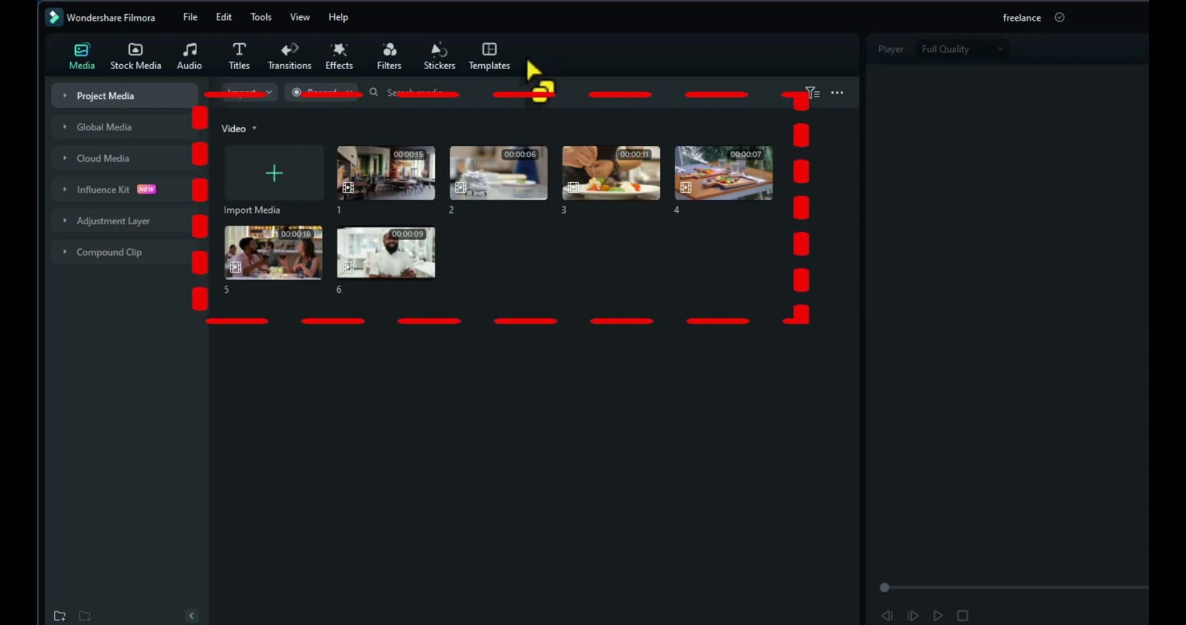
Search the template library for 'restaurant' and preview the Food Promo Video template
{"action": "left_click", "coordinate": [493, 58]}
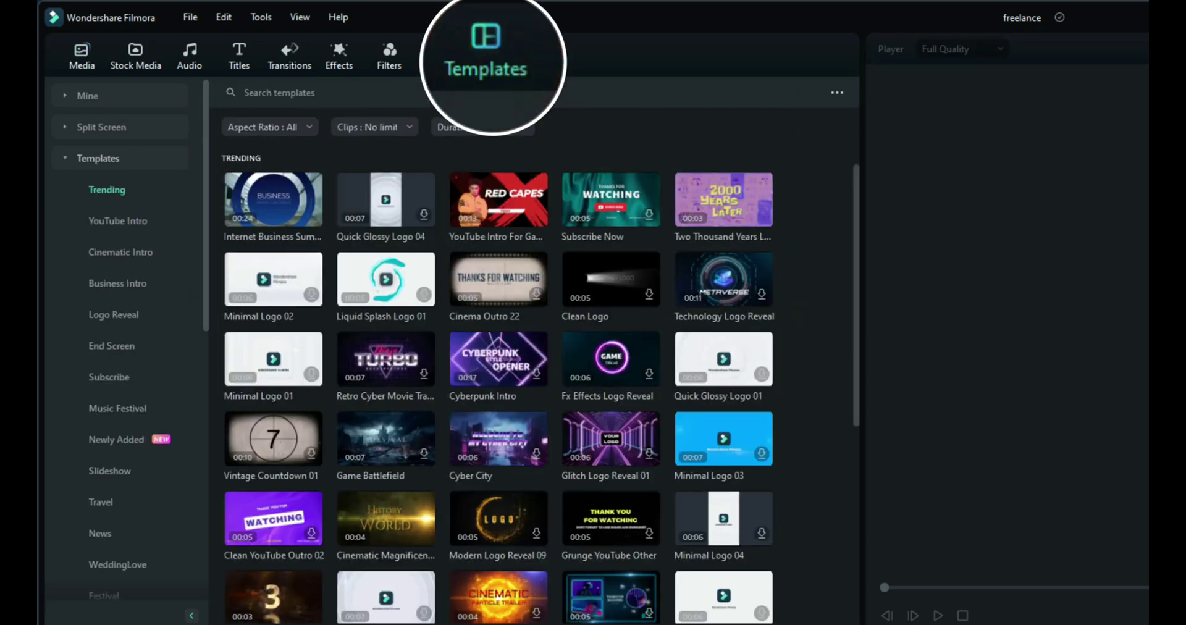
{"action": "left_click", "coordinate": [435, 92]}
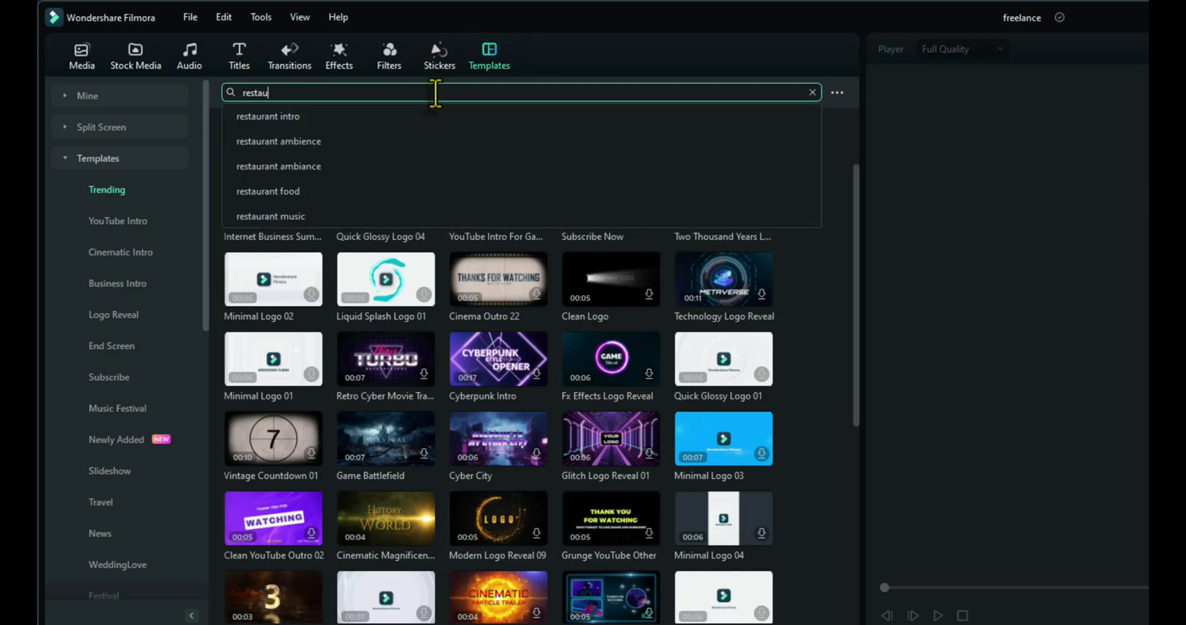
{"action": "type", "text": "restaurant"}
{"action": "key", "text": "Return"}
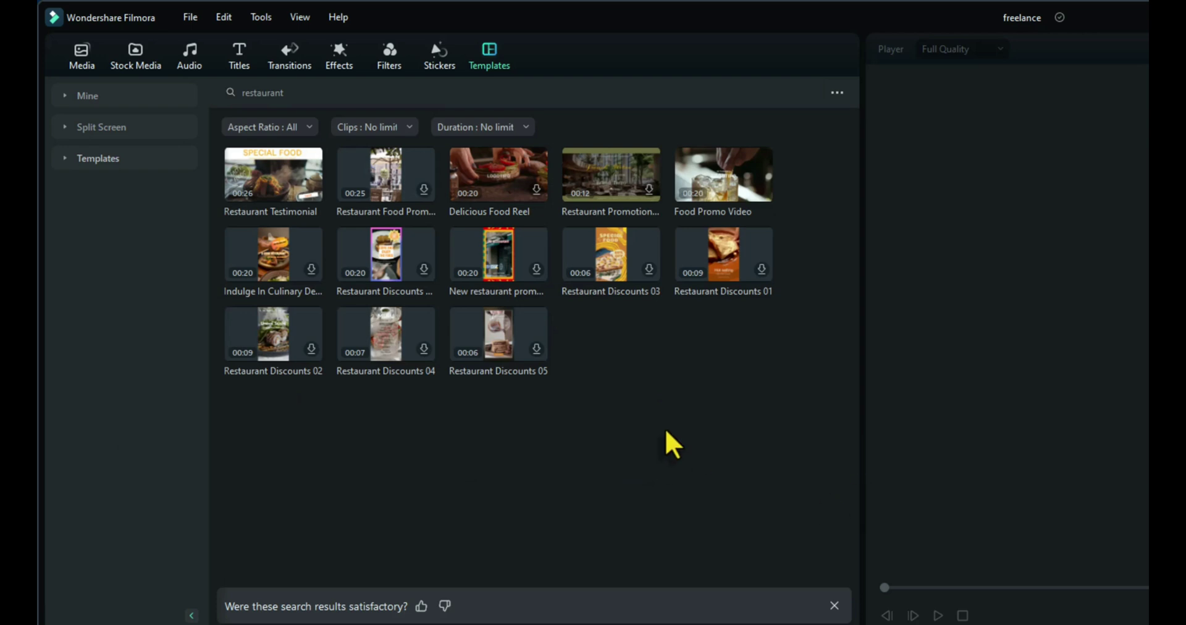
{"action": "mouse_move", "coordinate": [738, 196]}
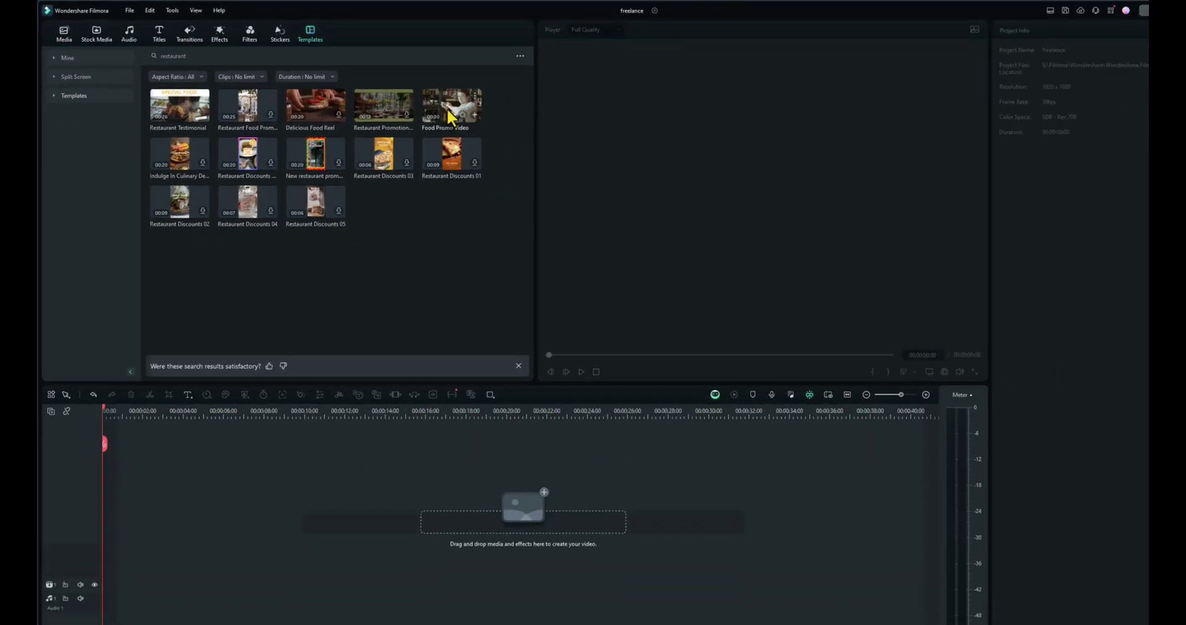
Place the Food Promo Video template on the timeline and expand it into separate clips
{"action": "left_click_drag", "start_coordinate": [716, 184], "coordinate": [583, 624]}
{"action": "left_click_drag", "start_coordinate": [340, 385], "coordinate": [124, 593]}
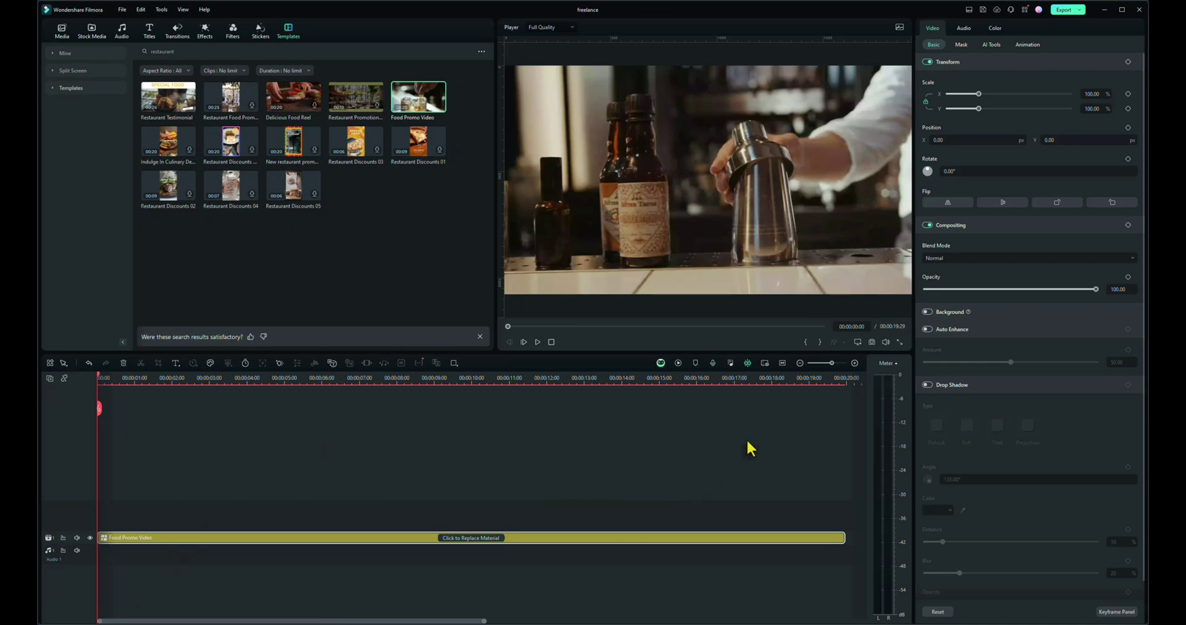
{"action": "left_click", "coordinate": [475, 539]}
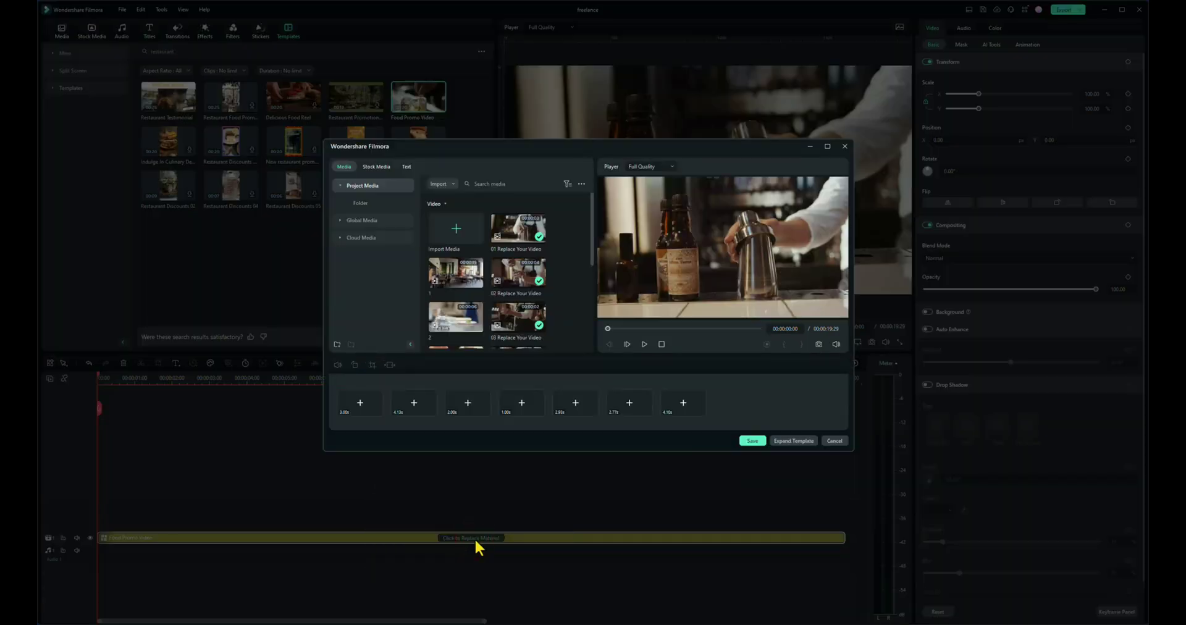
{"action": "left_click", "coordinate": [795, 440]}
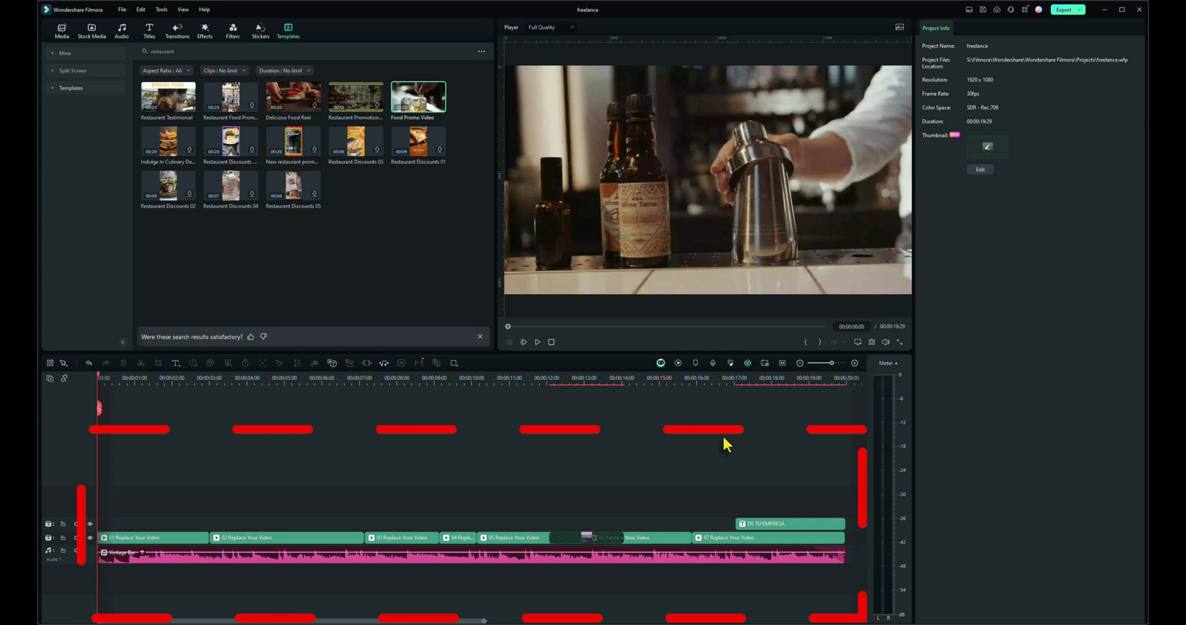
Delete the DE TU EMPRESA logo title clip near the end and return to the start
{"action": "left_click", "coordinate": [787, 380]}
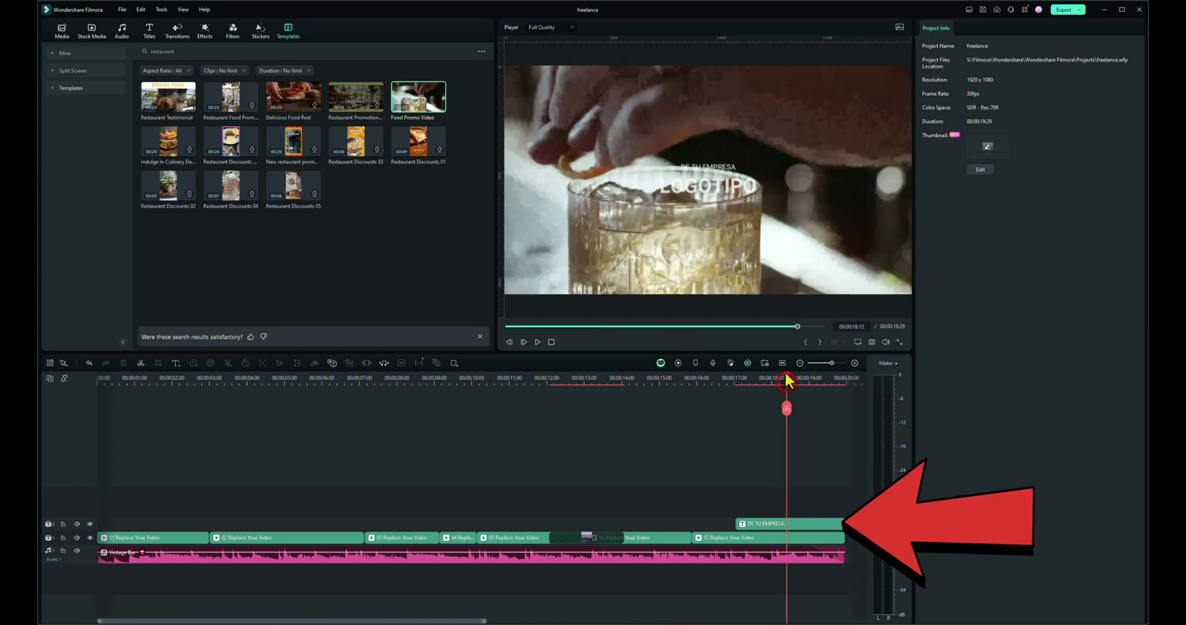
{"action": "left_click_drag", "start_coordinate": [787, 379], "coordinate": [774, 378]}
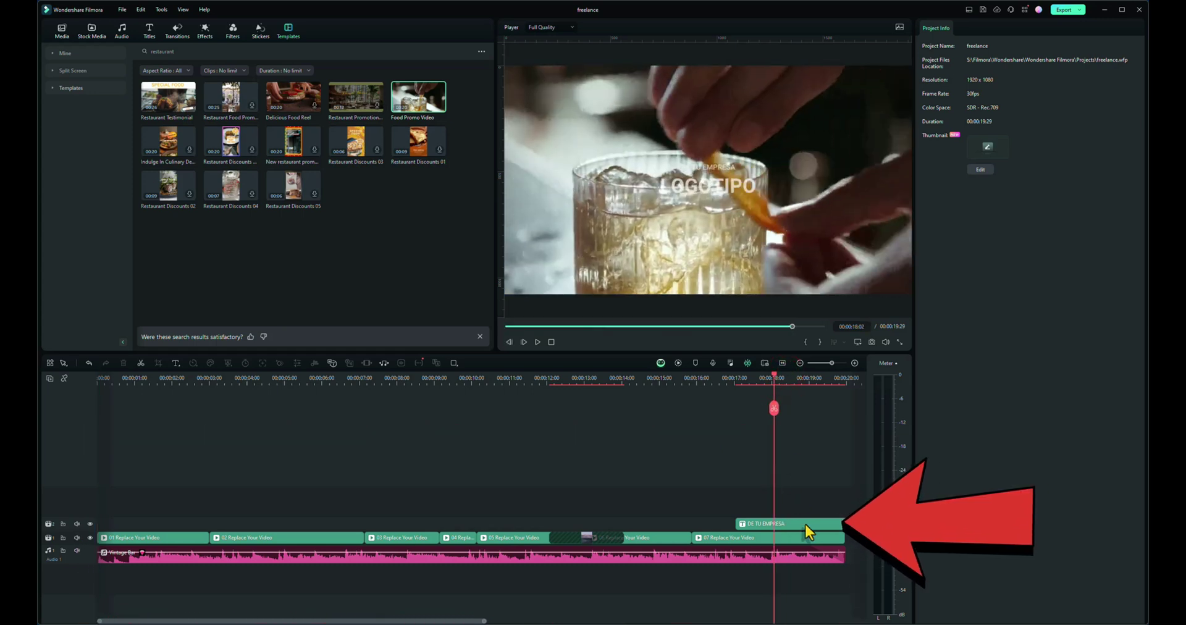
{"action": "left_click", "coordinate": [805, 522]}
{"action": "key", "text": "Delete"}
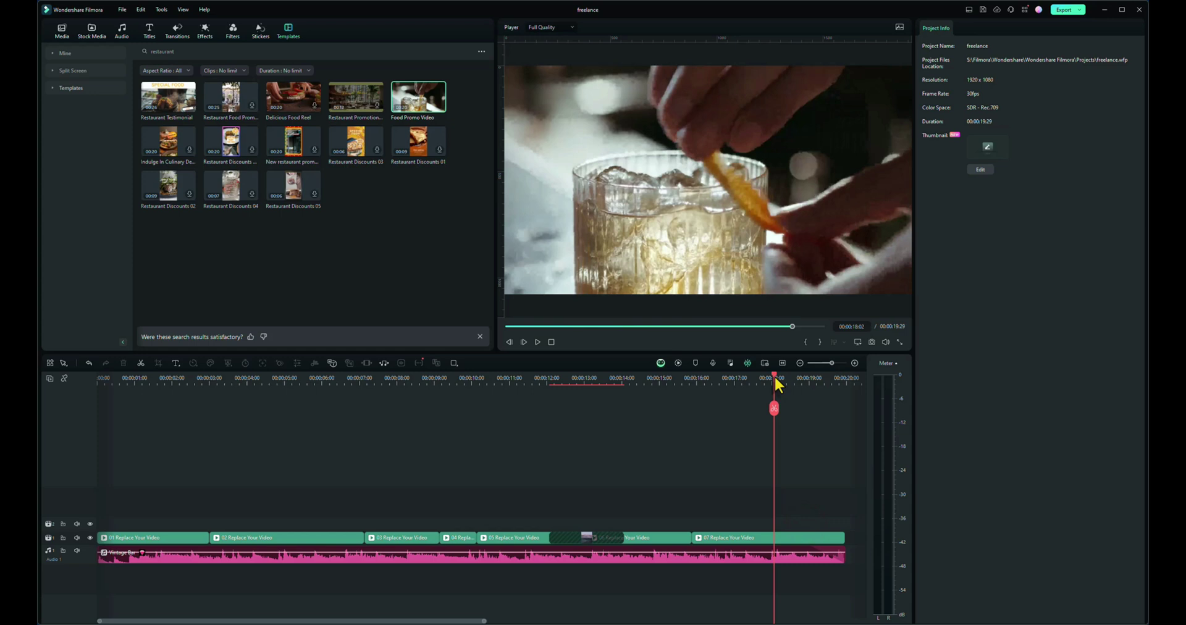
{"action": "key", "text": "Home"}
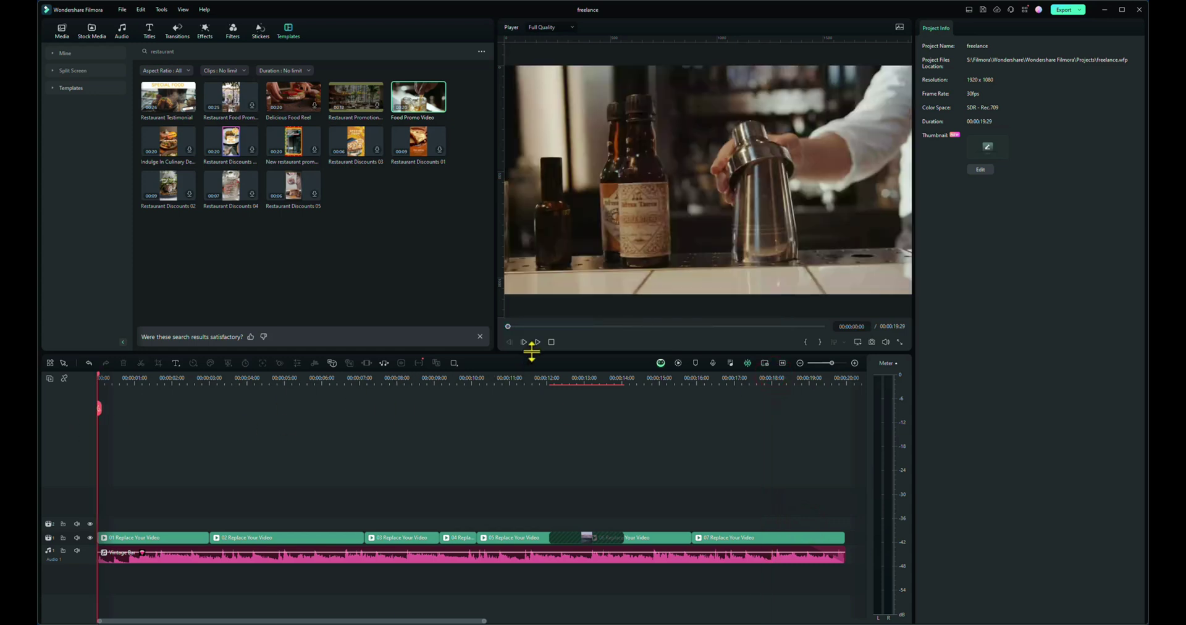
Preview the edited template, then bring back the project media listing clips 1–6
{"action": "left_click", "coordinate": [537, 343]}
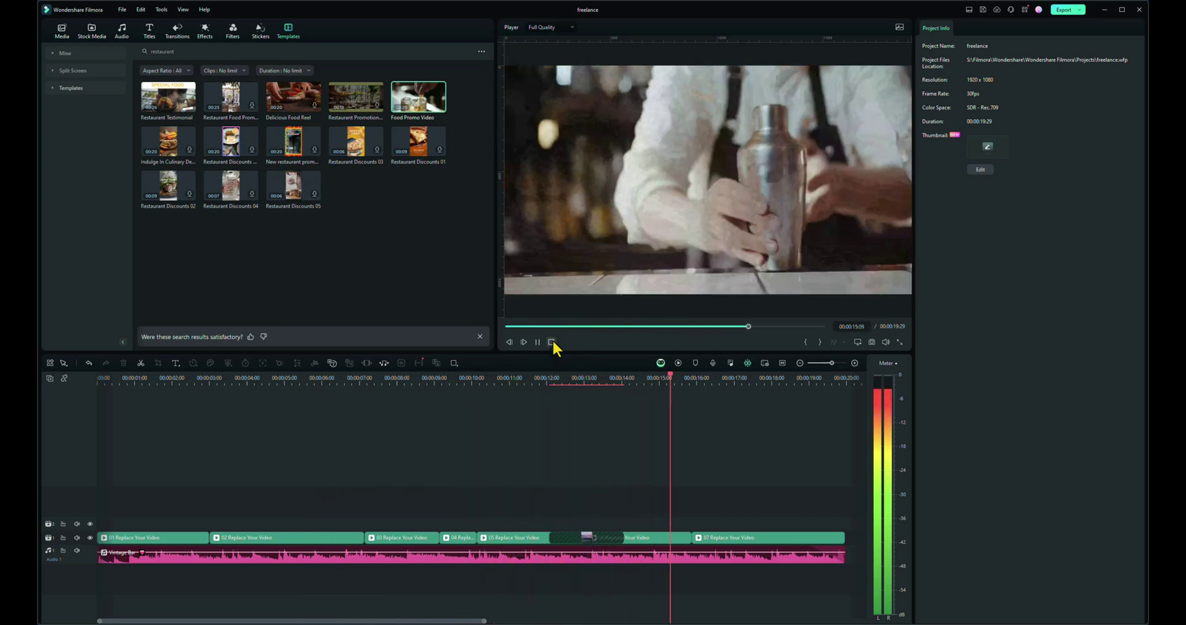
{"action": "left_click", "coordinate": [552, 342]}
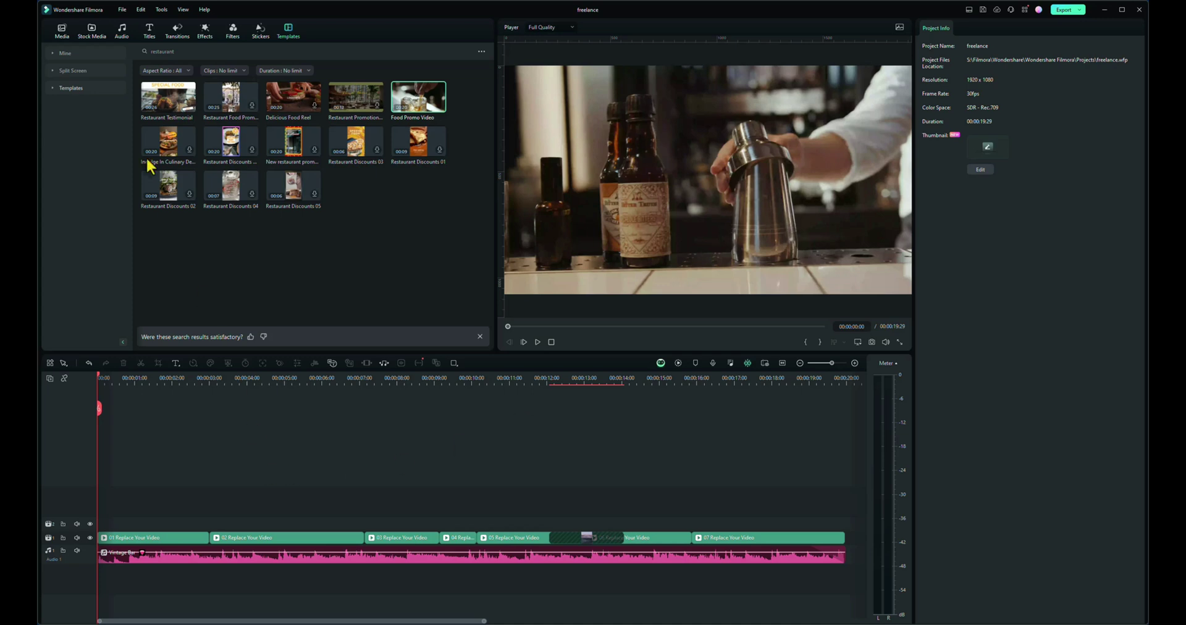
{"action": "left_click", "coordinate": [62, 31]}
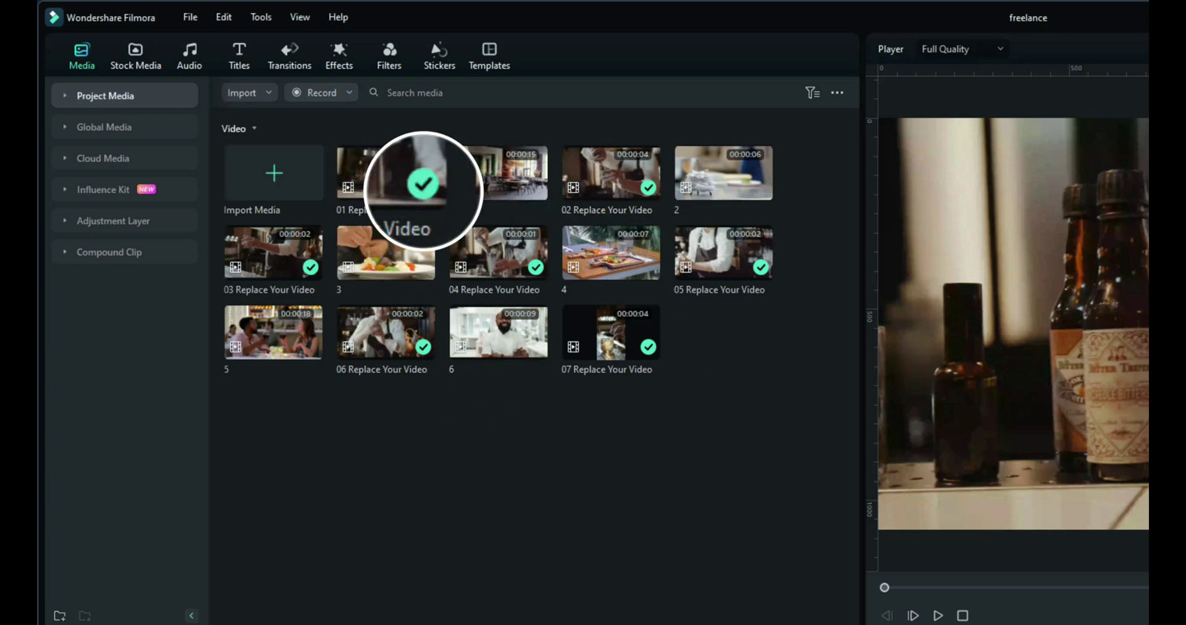
Alt-drop clips 1–6 onto placeholders 01–06 so each one replaces its placeholder
{"action": "left_click", "coordinate": [498, 332]}
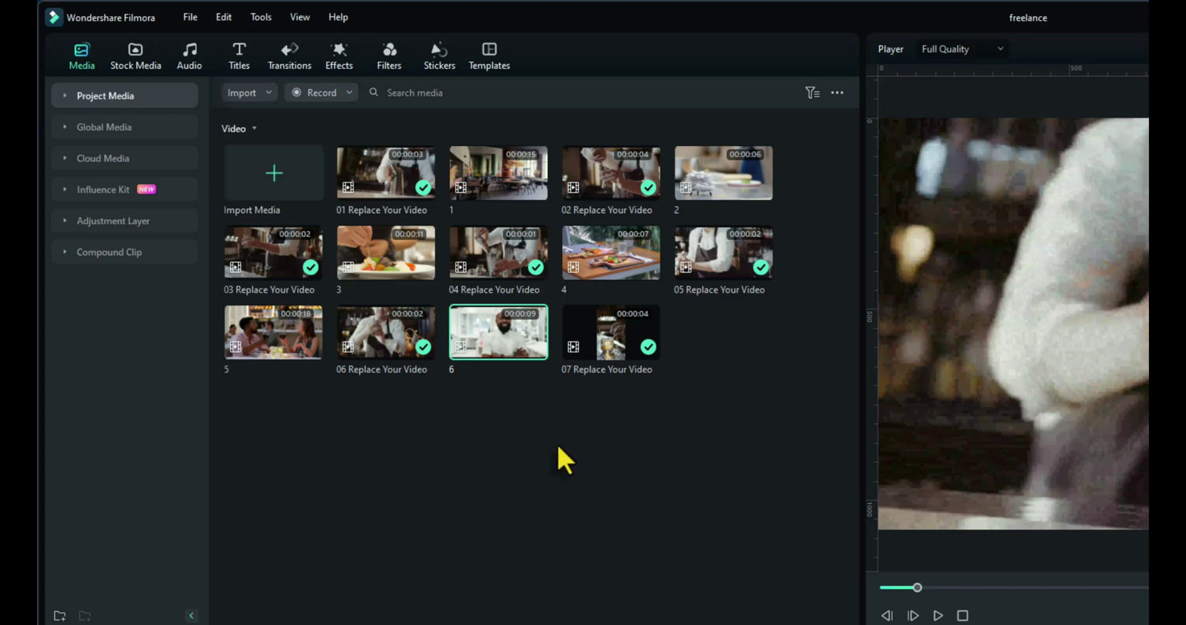
{"action": "key", "text": "alt"}
{"action": "left_click", "coordinate": [480, 177]}
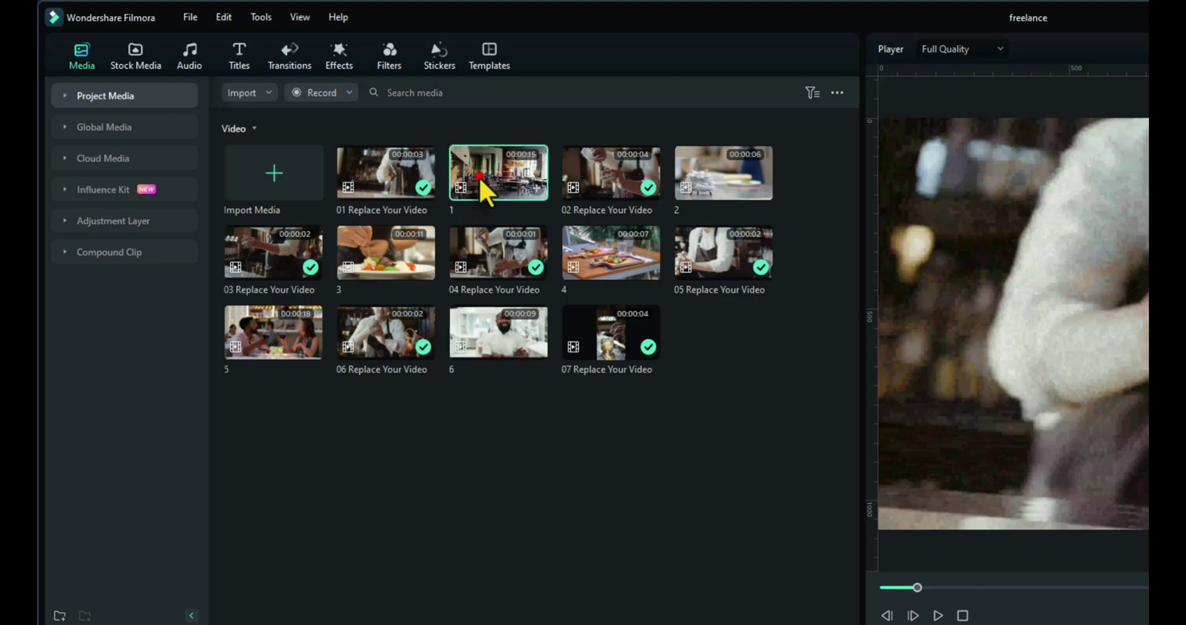
{"action": "left_click_drag", "start_coordinate": [479, 177], "coordinate": [148, 544]}
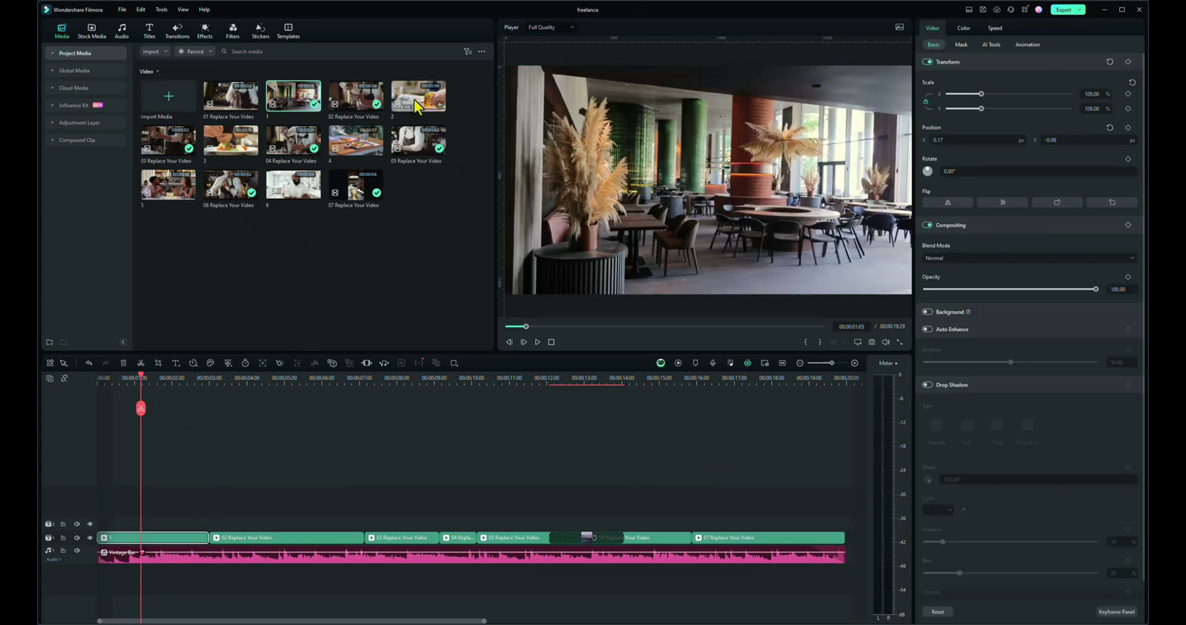
{"action": "left_click_drag", "start_coordinate": [415, 105], "coordinate": [286, 536]}
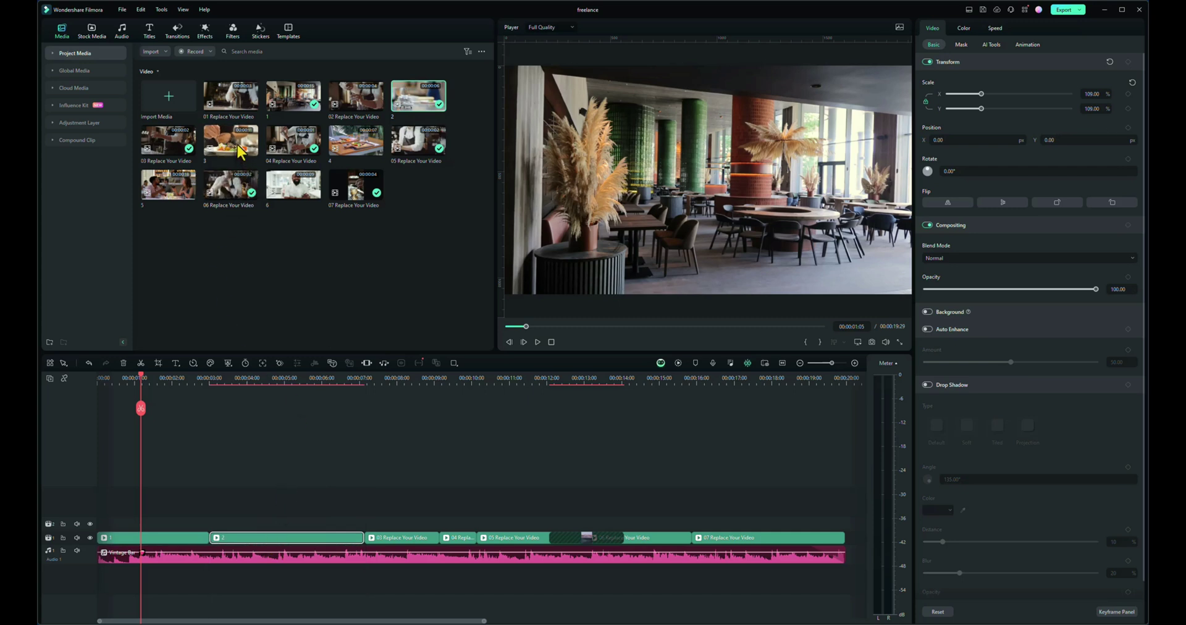
{"action": "left_click_drag", "start_coordinate": [237, 150], "coordinate": [405, 543]}
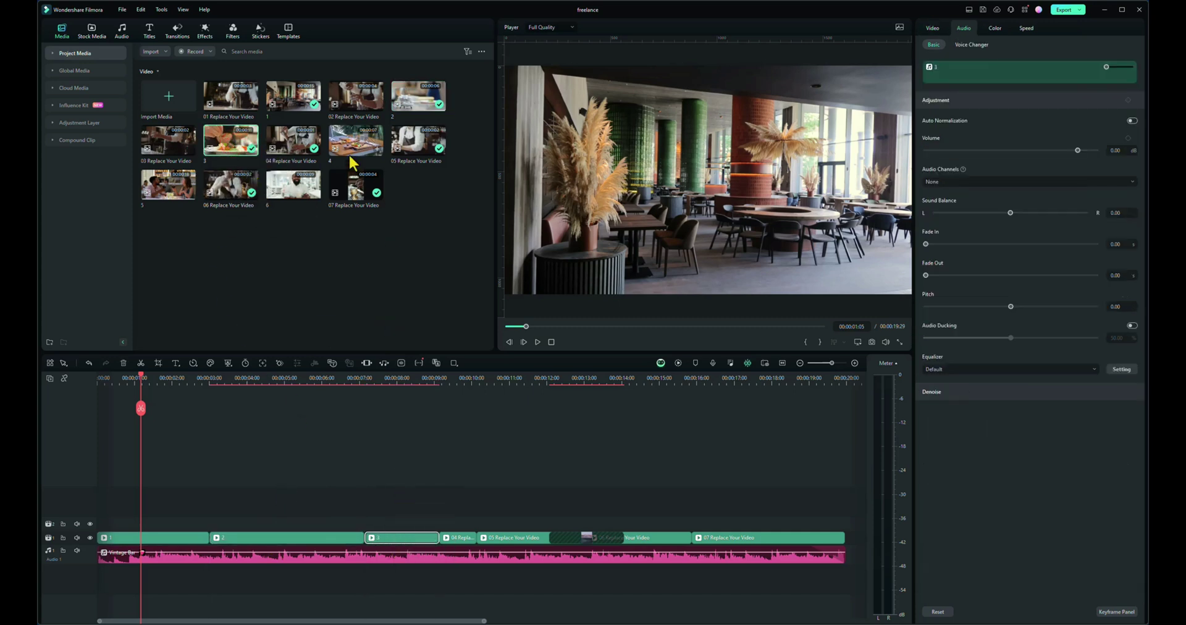
{"action": "left_click_drag", "start_coordinate": [350, 154], "coordinate": [470, 539]}
{"action": "left_click_drag", "start_coordinate": [170, 186], "coordinate": [490, 543]}
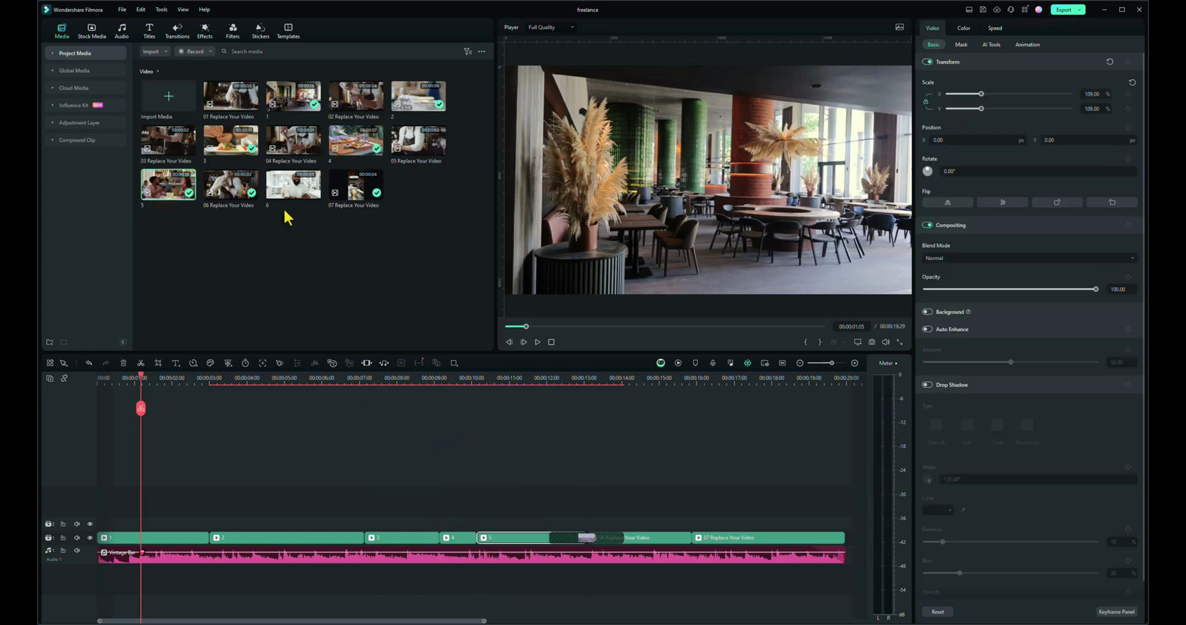
{"action": "left_click_drag", "start_coordinate": [285, 197], "coordinate": [649, 537]}
Delete the unused 07 placeholder, close the gap between clips 5 and 6, and extend clip 4 to clip 5
{"action": "left_click", "coordinate": [860, 516]}
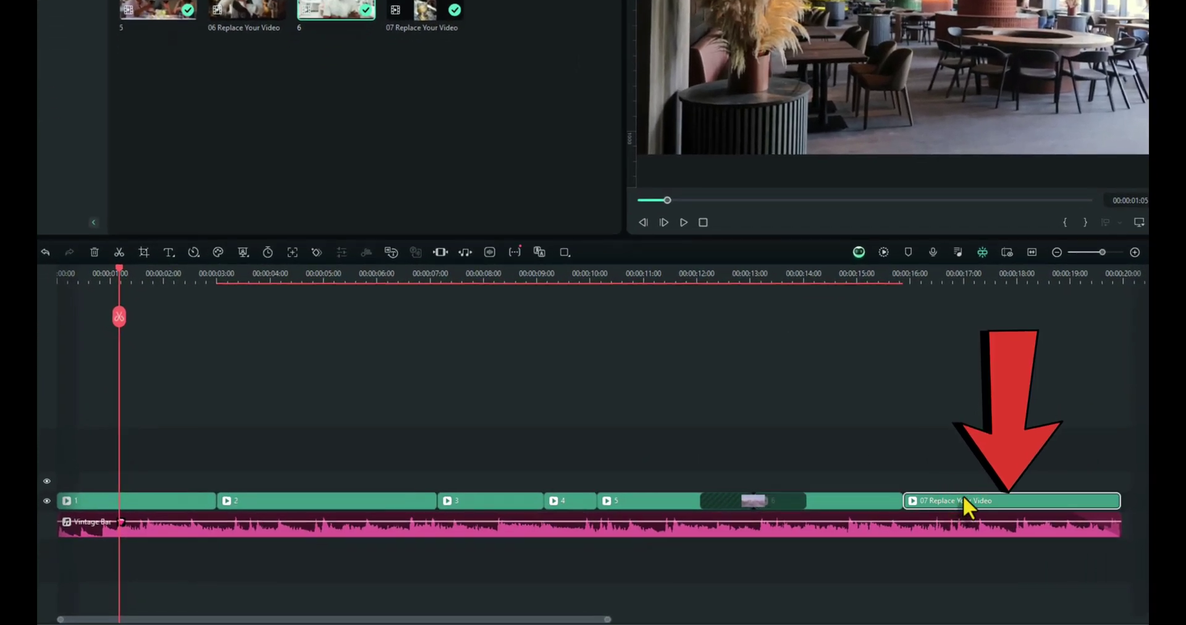
{"action": "key", "text": "Delete"}
{"action": "left_click_drag", "start_coordinate": [830, 500], "coordinate": [1113, 520]}
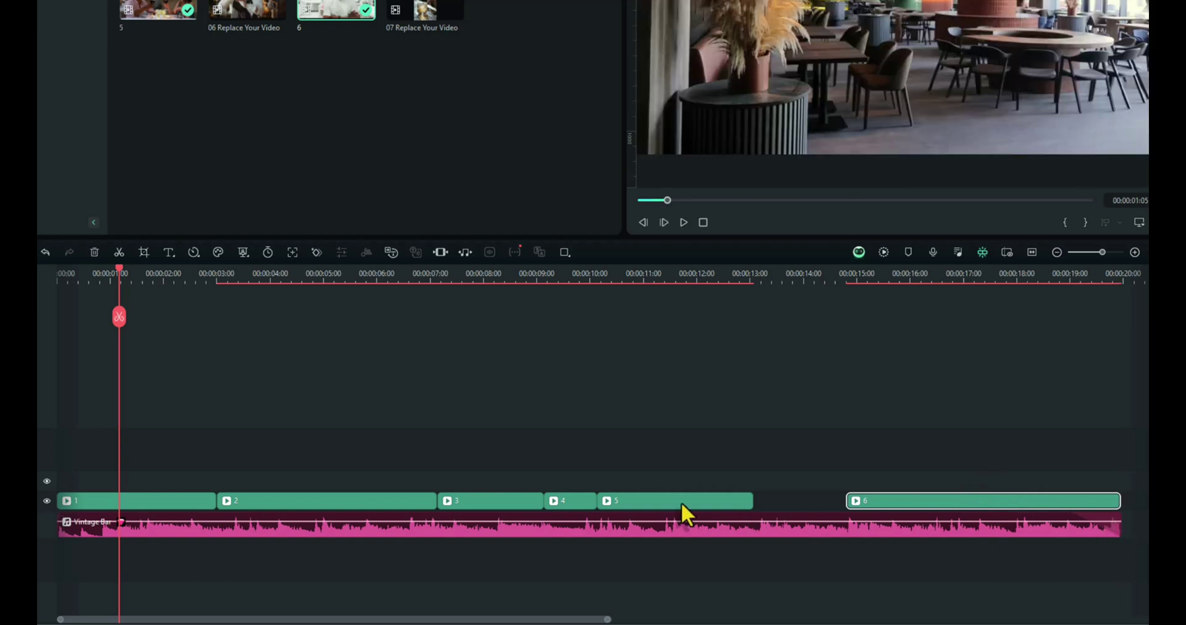
{"action": "left_click_drag", "start_coordinate": [681, 501], "coordinate": [713, 504]}
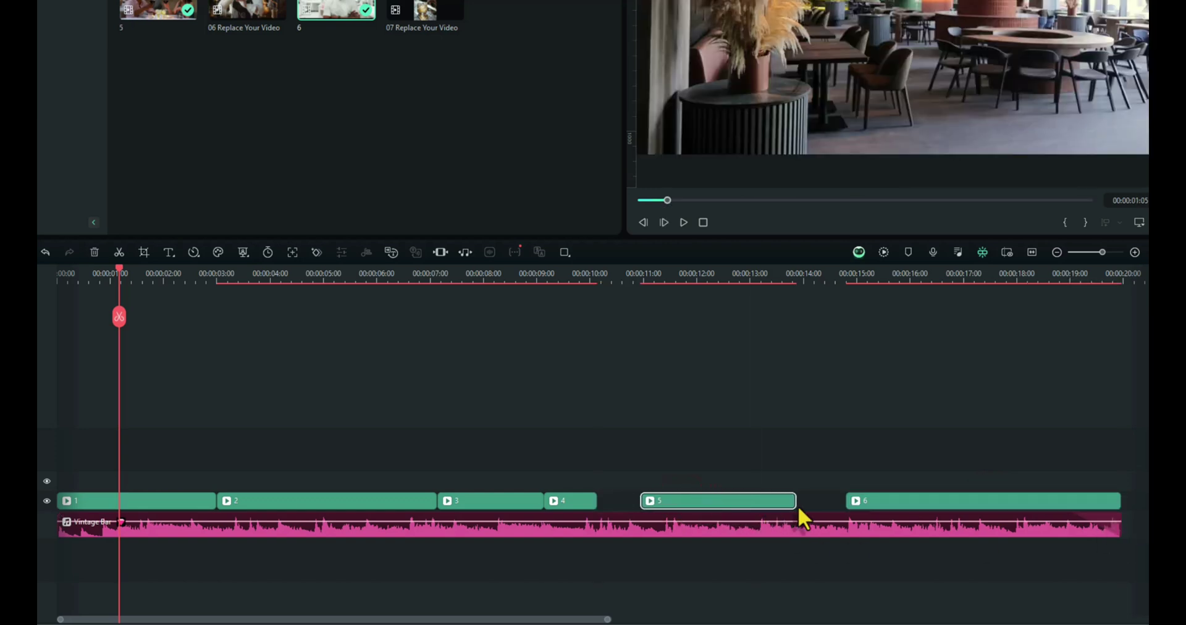
{"action": "left_click_drag", "start_coordinate": [755, 500], "coordinate": [845, 506]}
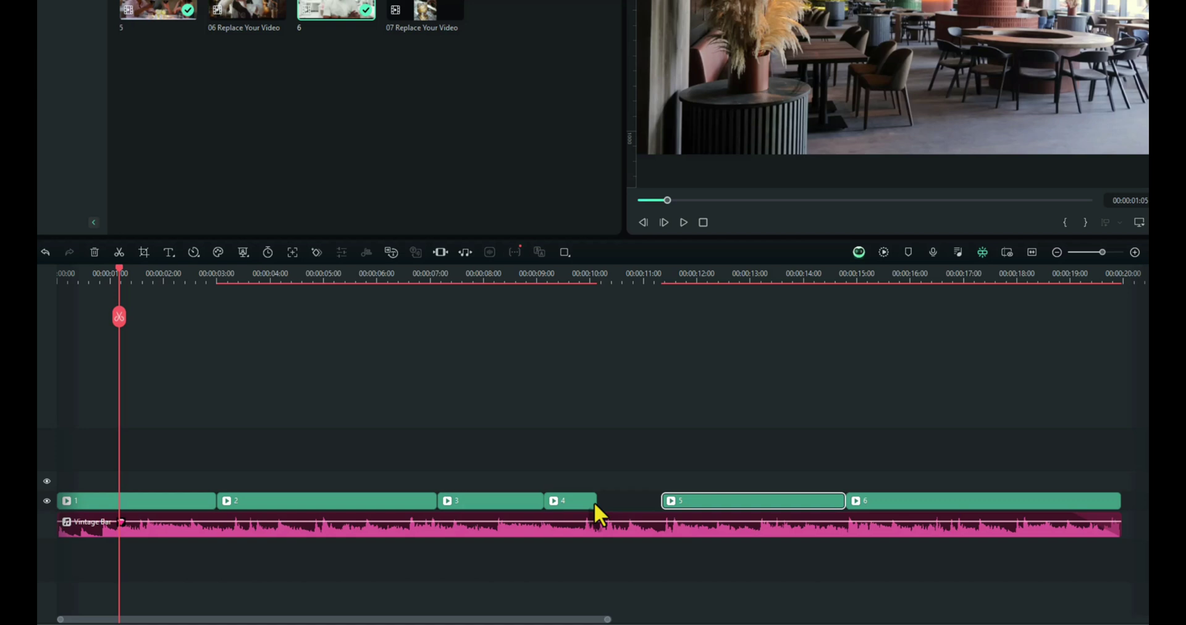
{"action": "left_click_drag", "start_coordinate": [594, 501], "coordinate": [659, 510]}
Shorten clip 2 and slide clips 3 and 4 left so no gaps remain
{"action": "left_click", "coordinate": [415, 503]}
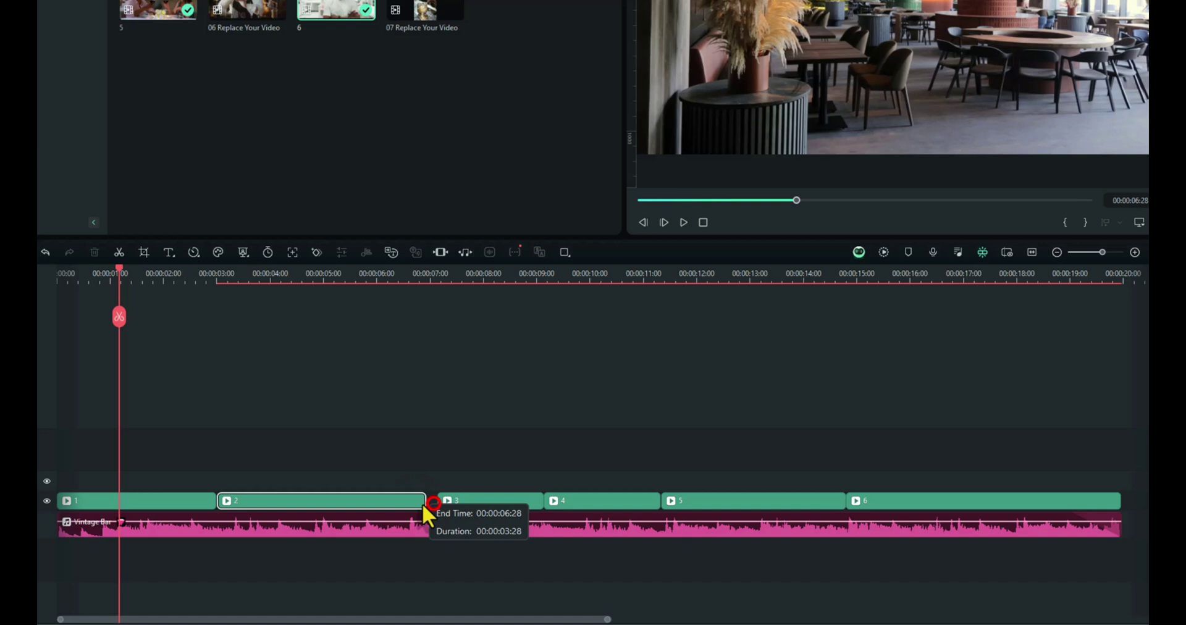
{"action": "left_click_drag", "start_coordinate": [421, 503], "coordinate": [389, 503]}
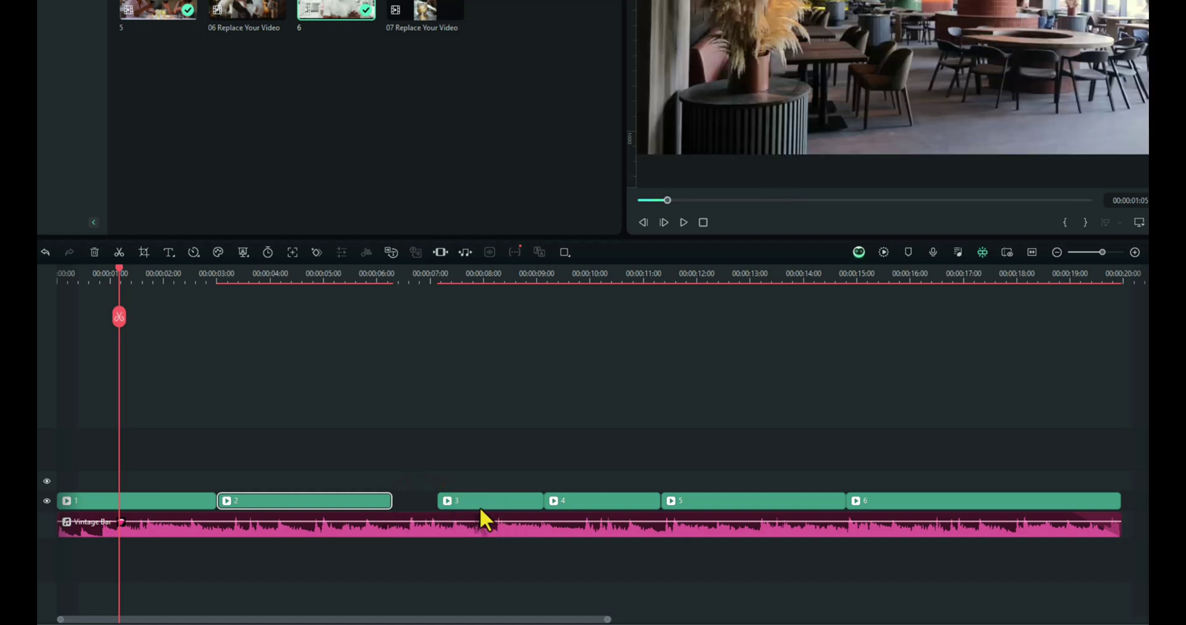
{"action": "left_click_drag", "start_coordinate": [480, 502], "coordinate": [560, 505]}
{"action": "left_click_drag", "start_coordinate": [637, 503], "coordinate": [655, 502]}
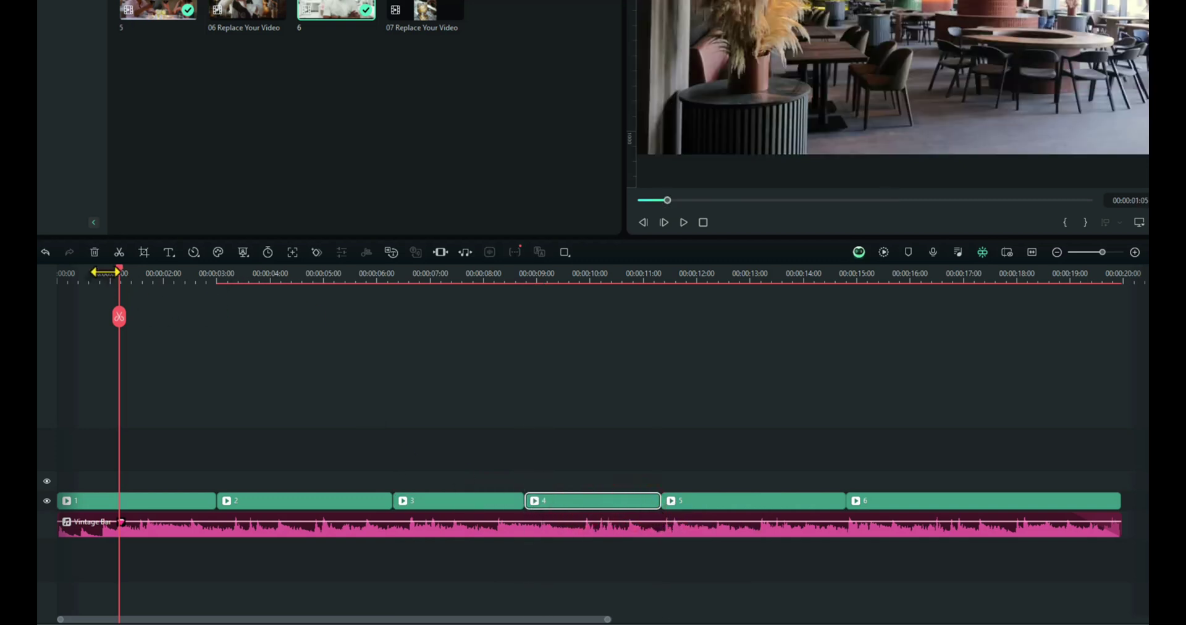
{"action": "key", "text": "Home"}
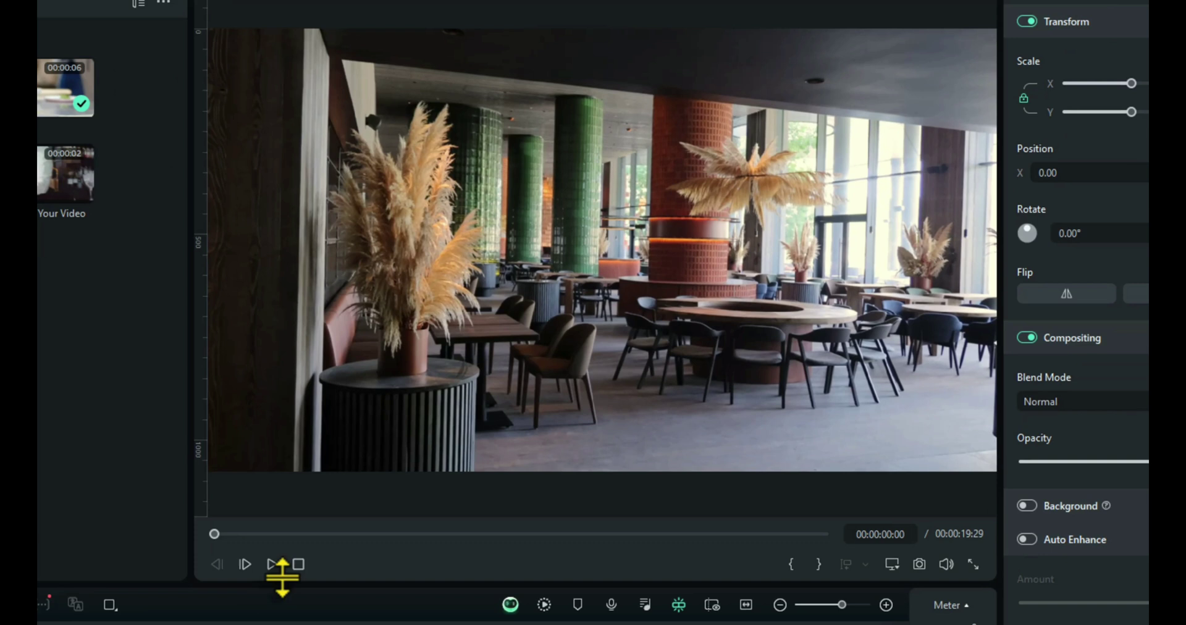
{"action": "left_click", "coordinate": [272, 565]}
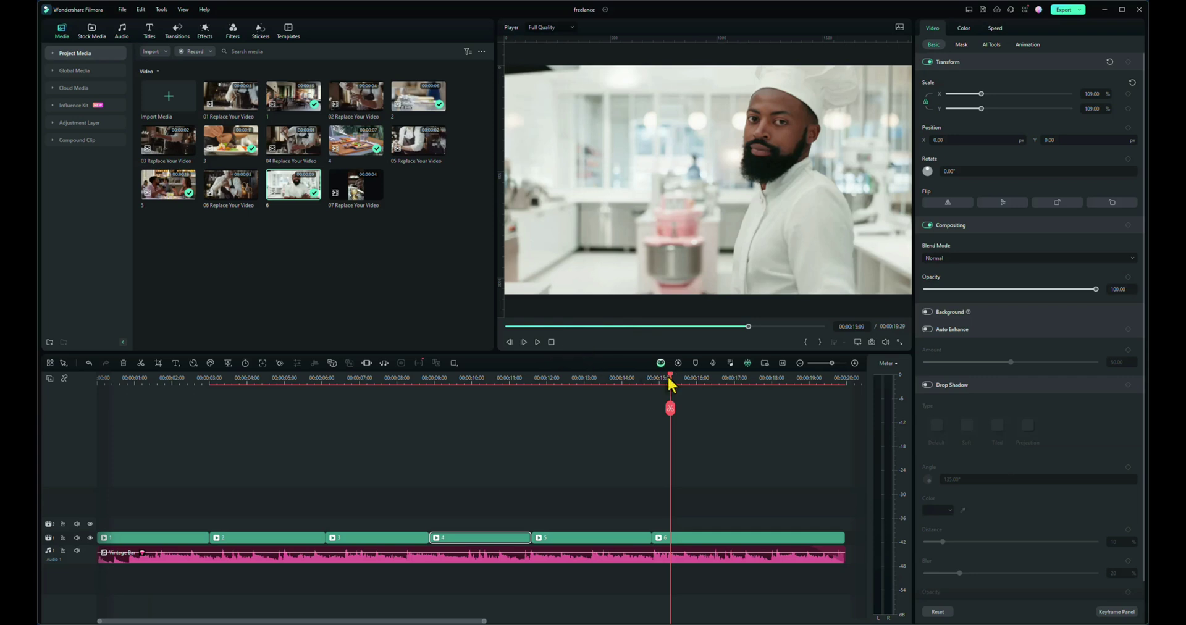
{"action": "left_click_drag", "start_coordinate": [668, 380], "coordinate": [227, 416]}
{"action": "key", "text": "Home"}
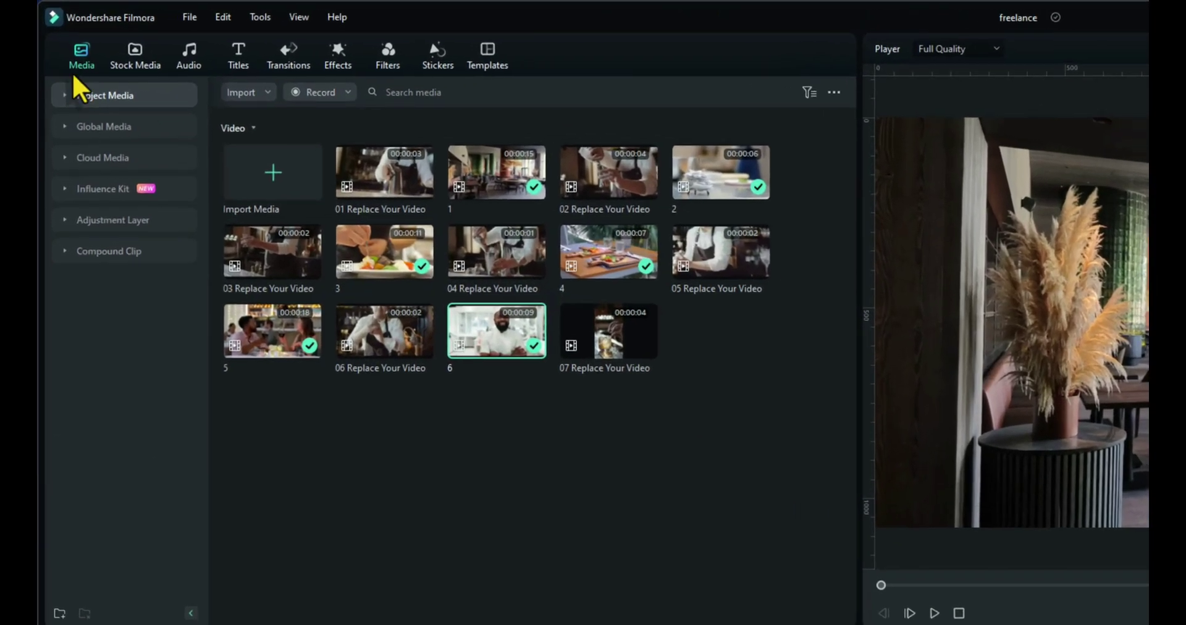
Open the Influence Kit's Logo Reveal creator and choose the Digital Pixel 02 style
{"action": "left_click", "coordinate": [75, 52]}
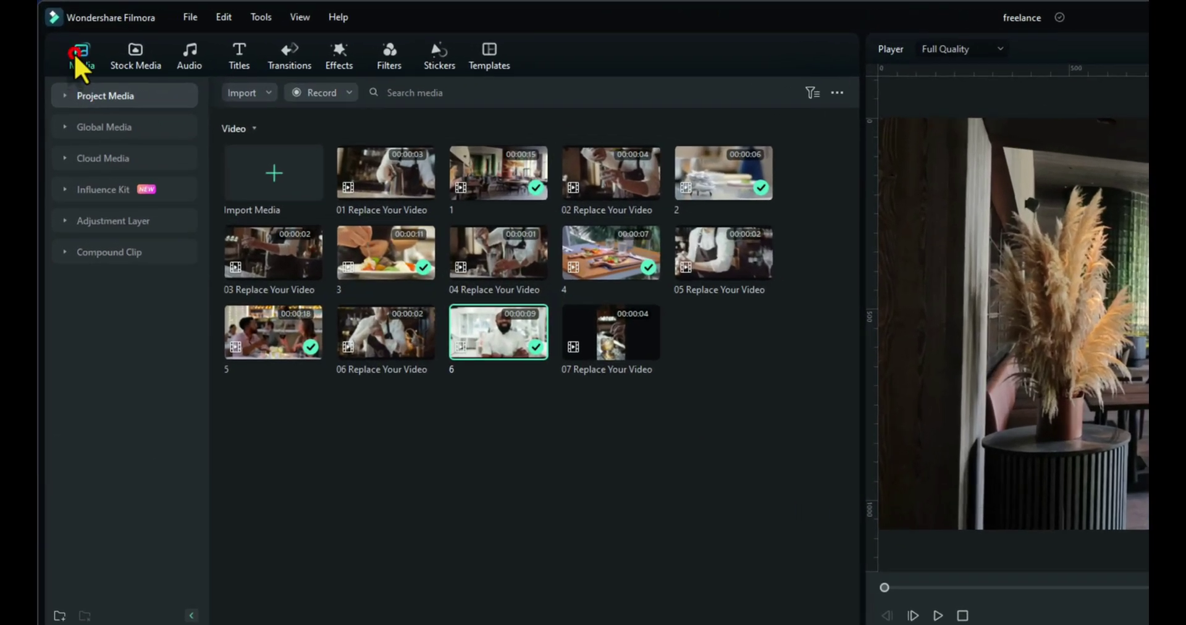
{"action": "left_click", "coordinate": [57, 187]}
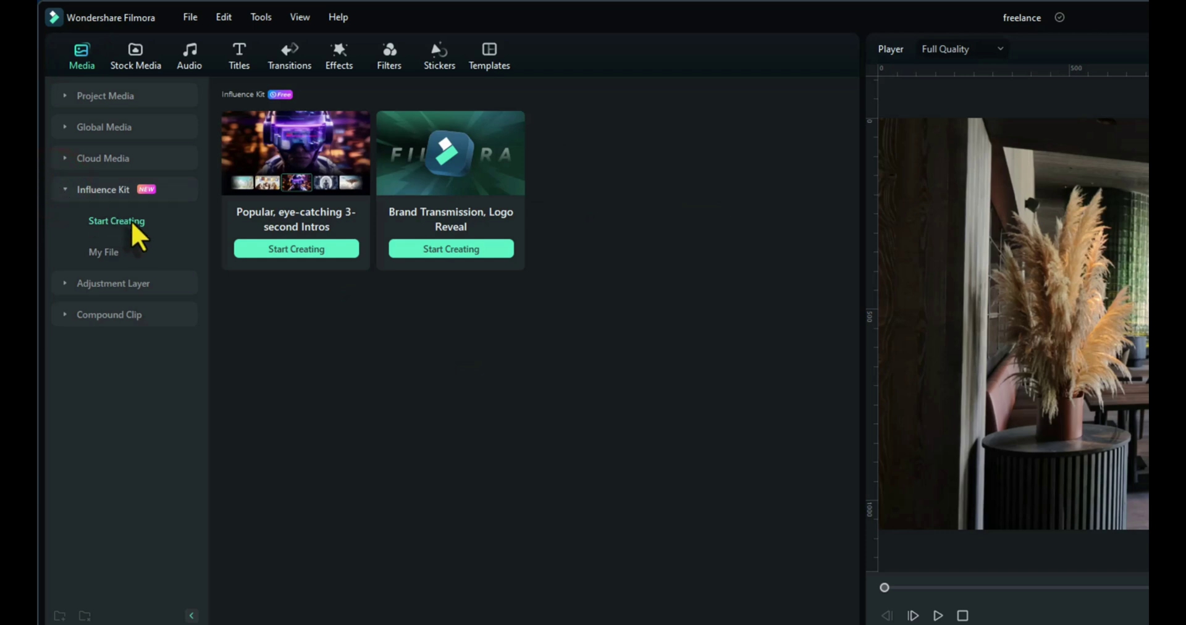
{"action": "left_click", "coordinate": [459, 249]}
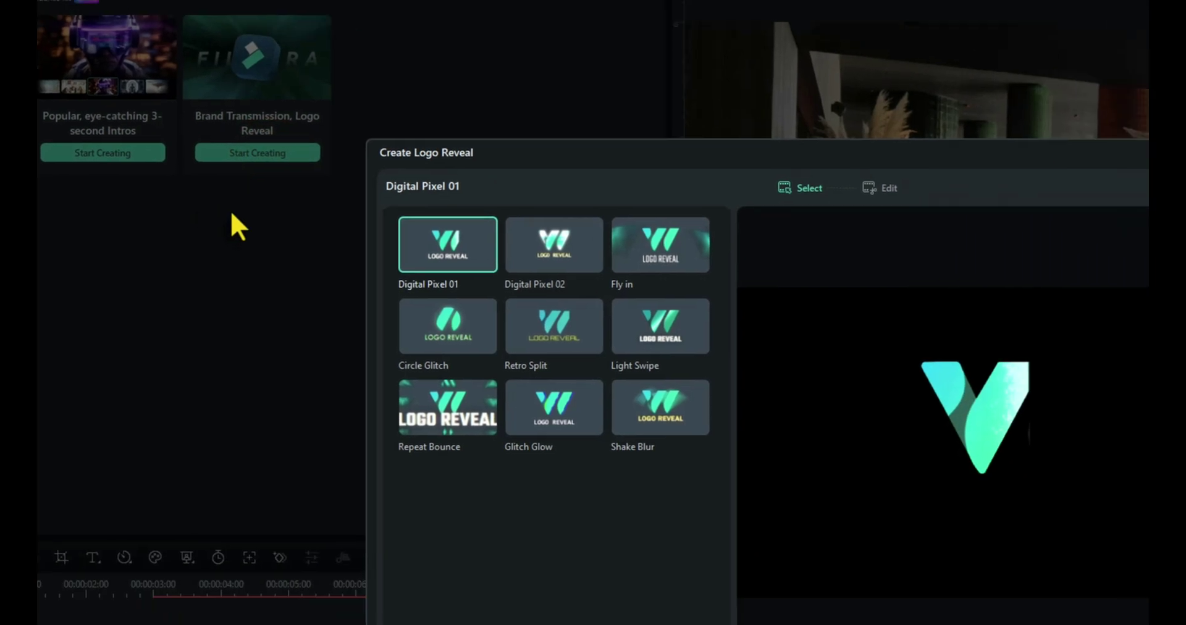
{"action": "left_click", "coordinate": [559, 248]}
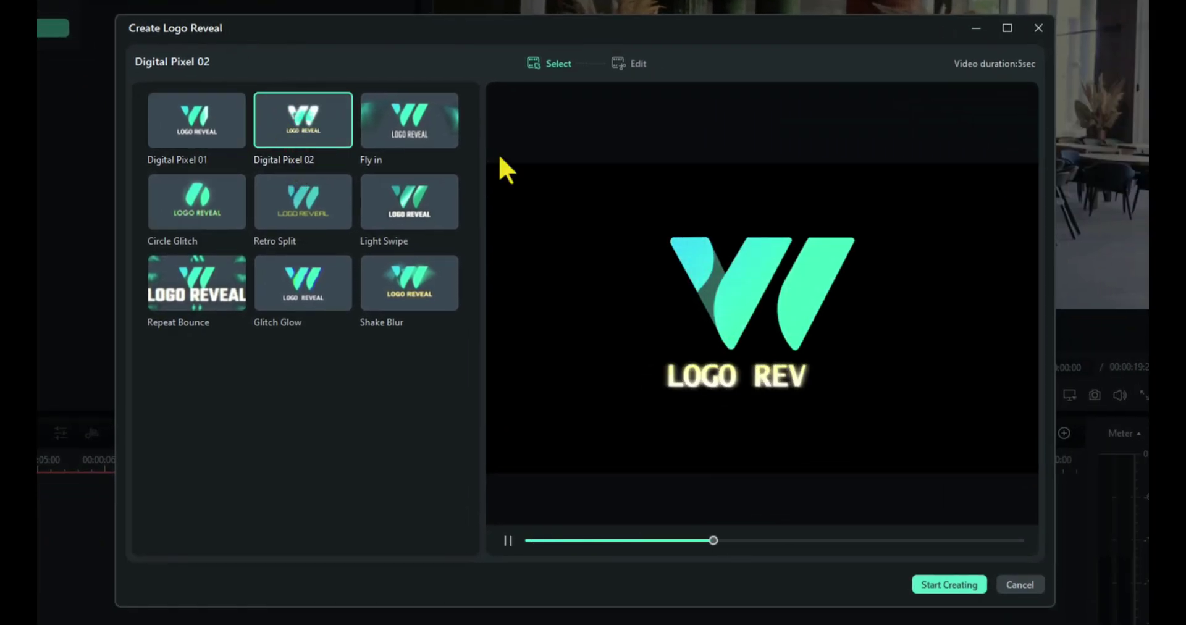
Use Phoenix.png as the reveal's logo, delete the LOGO REVEAL caption, and add it to the timeline
{"action": "left_click", "coordinate": [960, 582]}
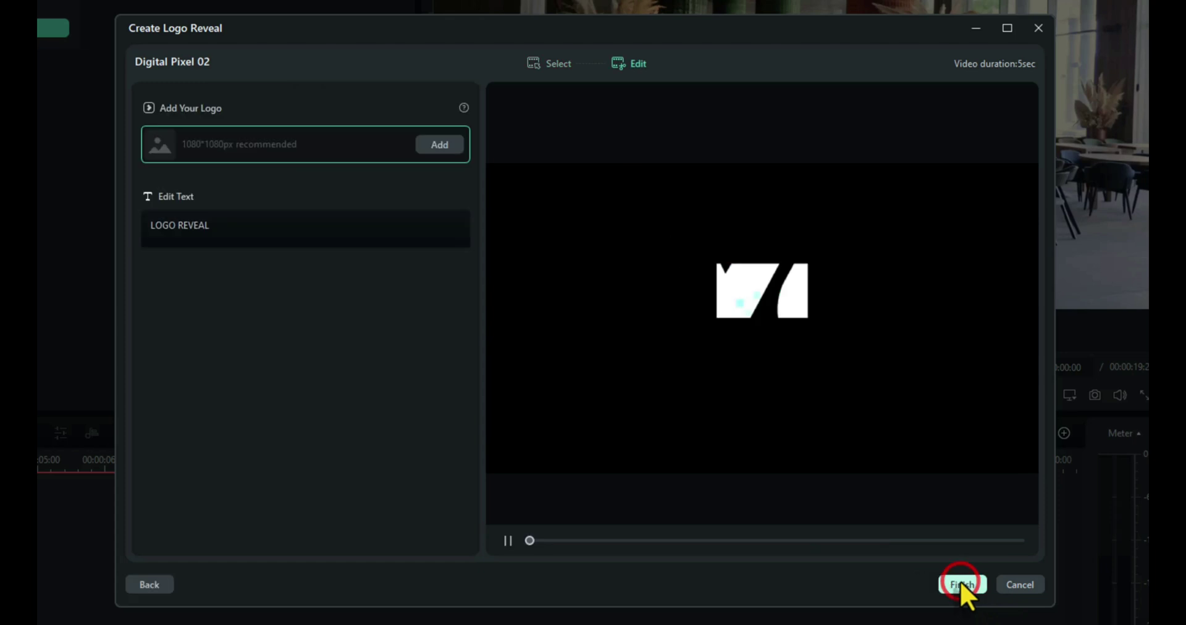
{"action": "left_click", "coordinate": [439, 144]}
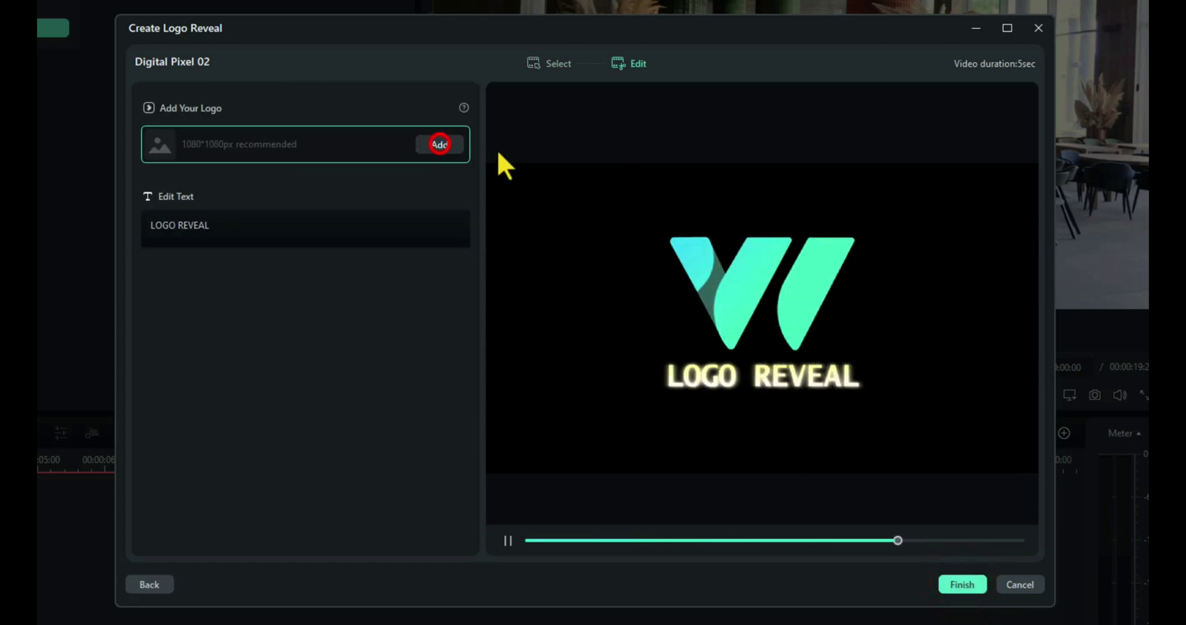
{"action": "left_click", "coordinate": [632, 164]}
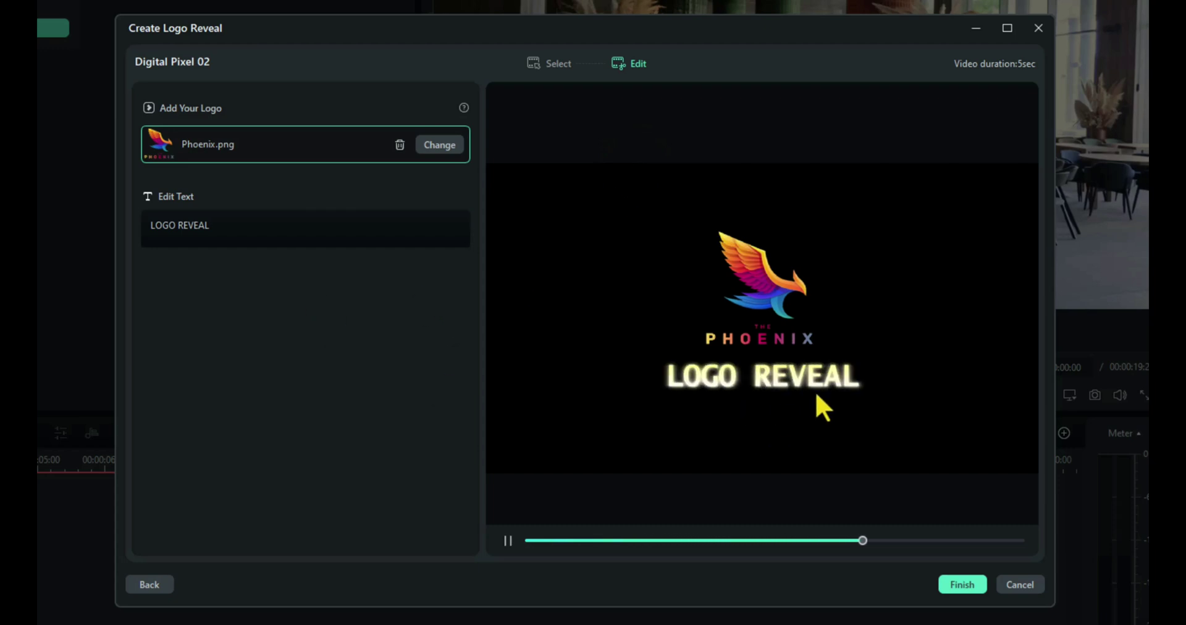
{"action": "left_click_drag", "start_coordinate": [234, 231], "coordinate": [158, 227]}
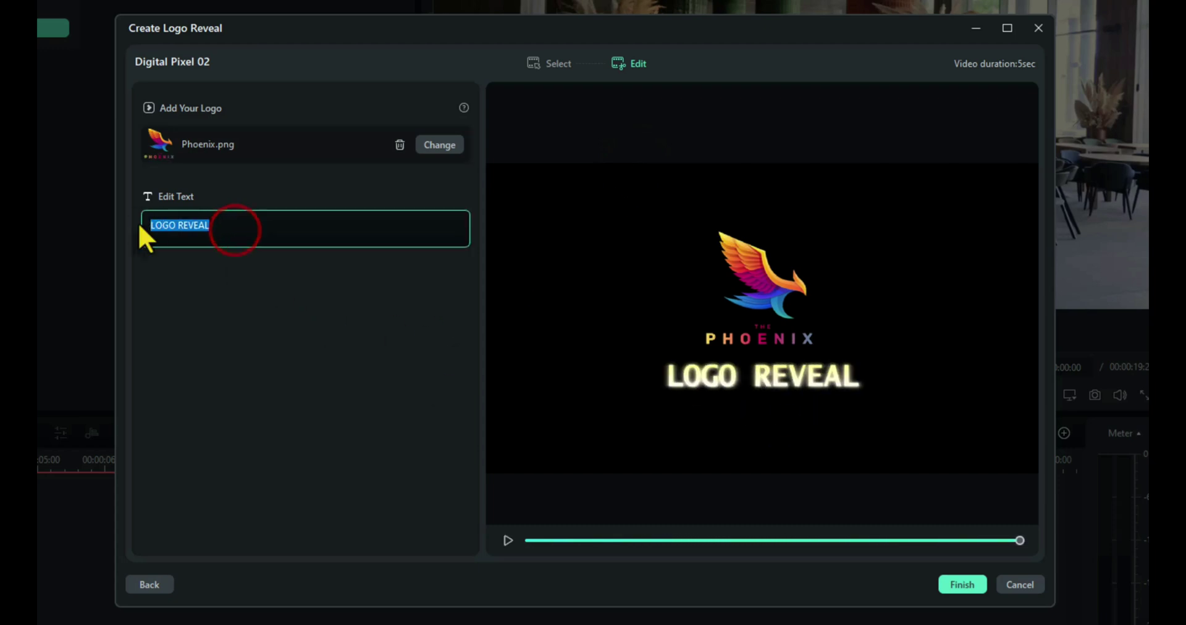
{"action": "key", "text": "BackSpace"}
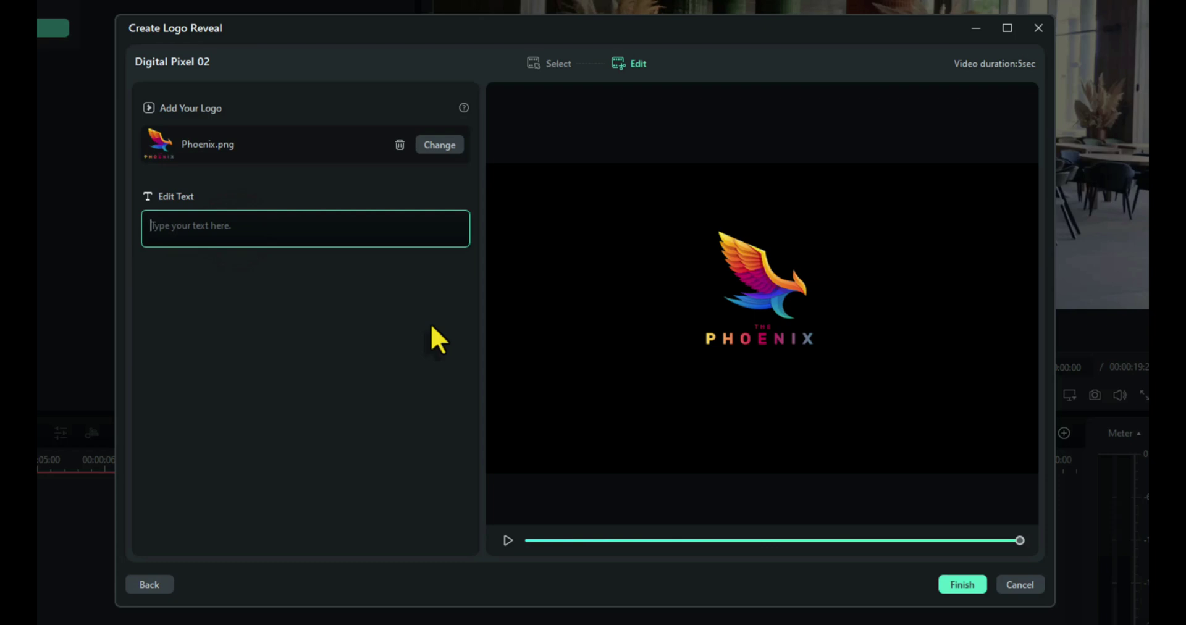
{"action": "left_click", "coordinate": [966, 583]}
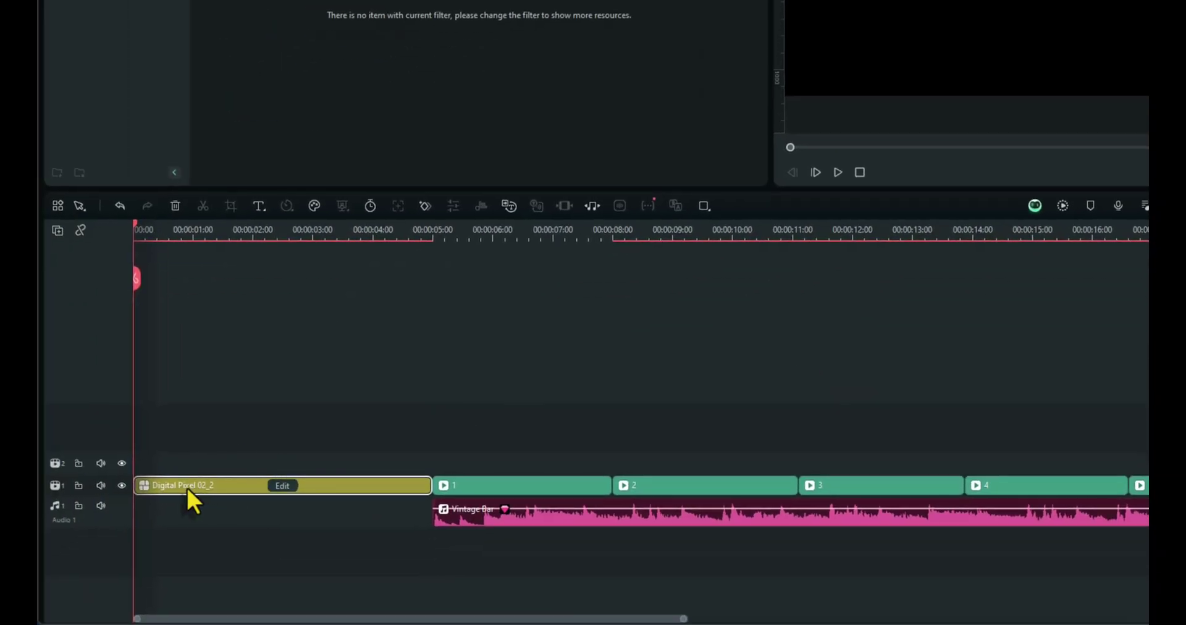
Move Digital Pixel 02_2 to track 2, shift clips and music to zero, and trim the logo to ~3 seconds
{"action": "left_click", "coordinate": [181, 475]}
{"action": "left_click_drag", "start_coordinate": [183, 477], "coordinate": [183, 447]}
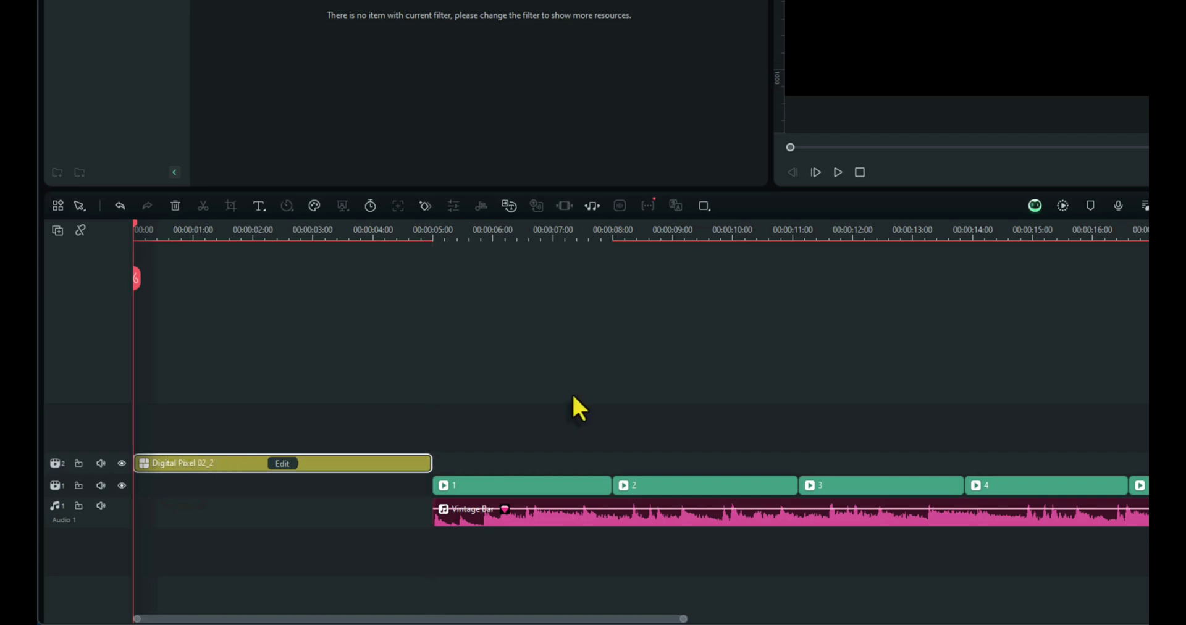
{"action": "left_click_drag", "start_coordinate": [558, 403], "coordinate": [1148, 551]}
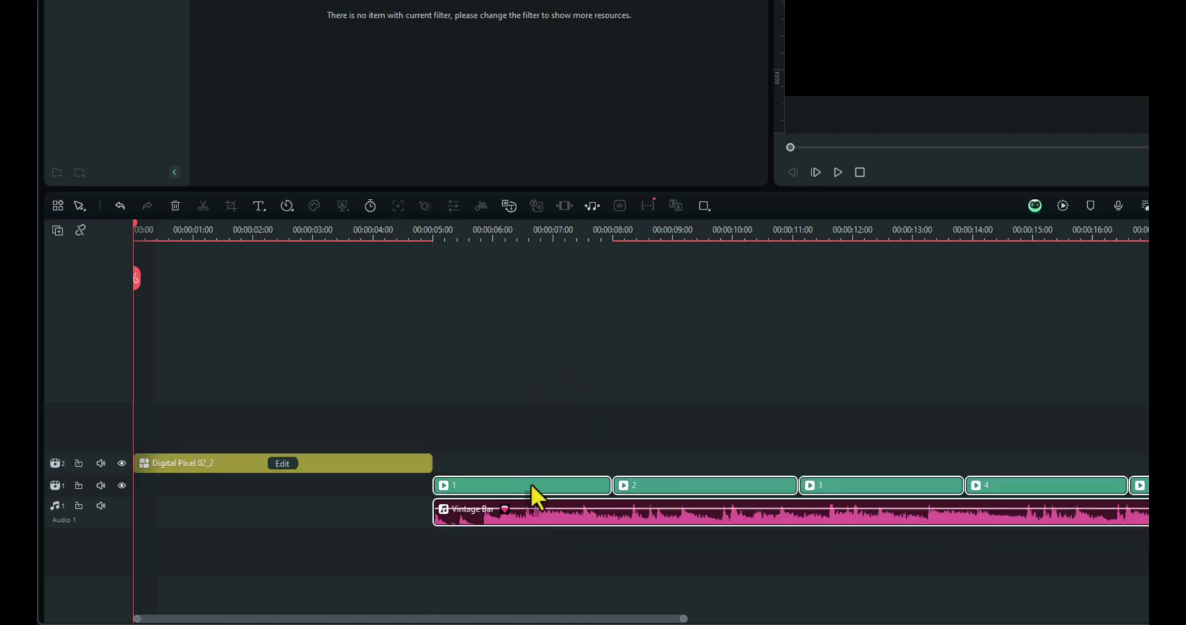
{"action": "left_click_drag", "start_coordinate": [530, 483], "coordinate": [223, 482]}
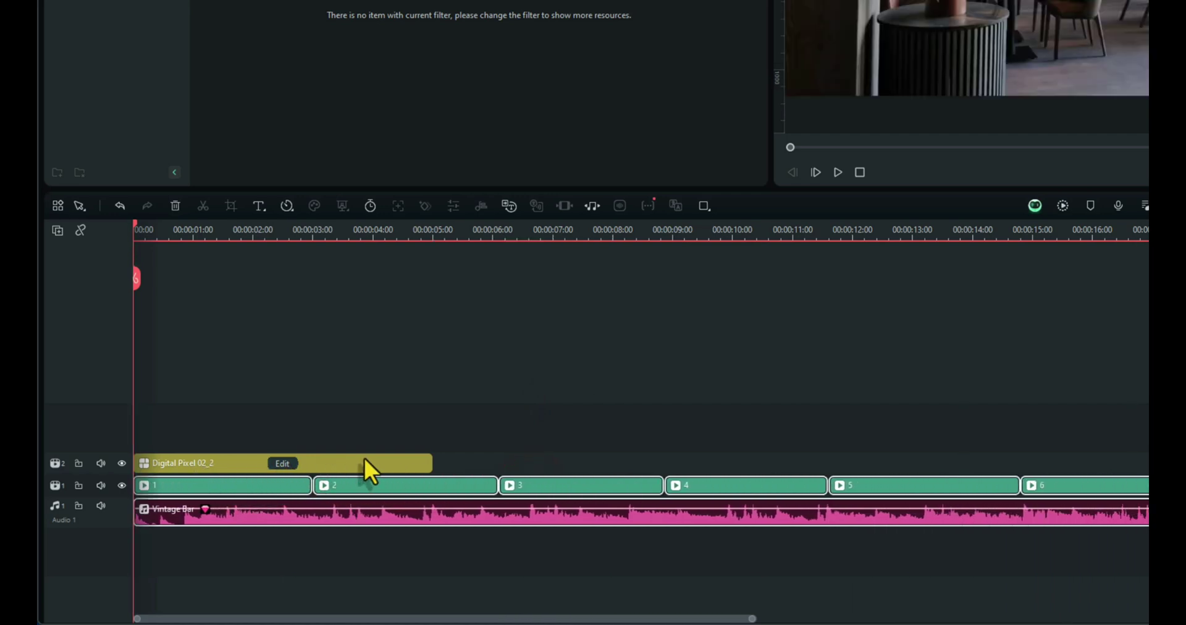
{"action": "left_click_drag", "start_coordinate": [431, 464], "coordinate": [311, 498]}
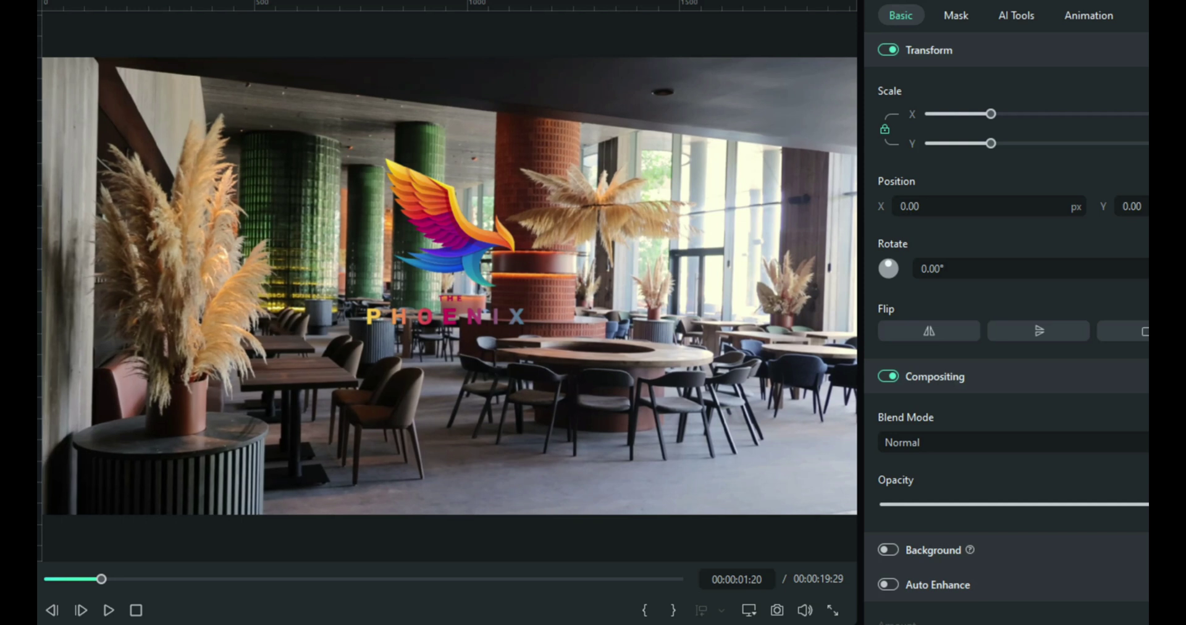
Scale the Phoenix logo down to 54.29% and place it in the bottom-right corner
{"action": "left_click_drag", "start_coordinate": [991, 143], "coordinate": [965, 156]}
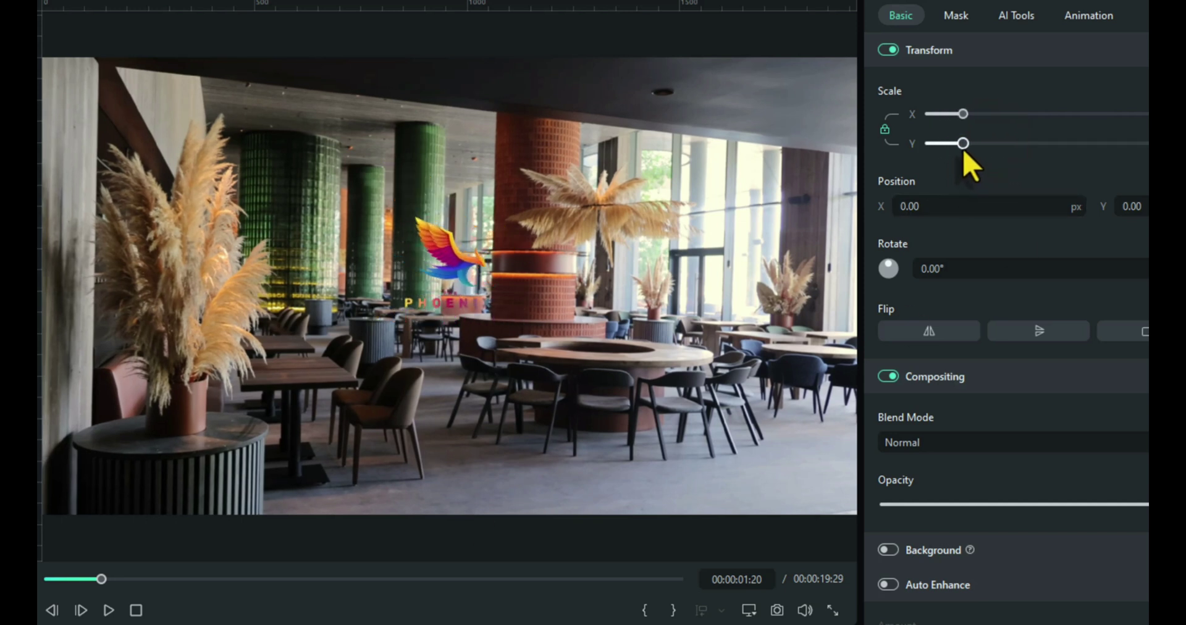
{"action": "left_click_drag", "start_coordinate": [468, 275], "coordinate": [804, 457]}
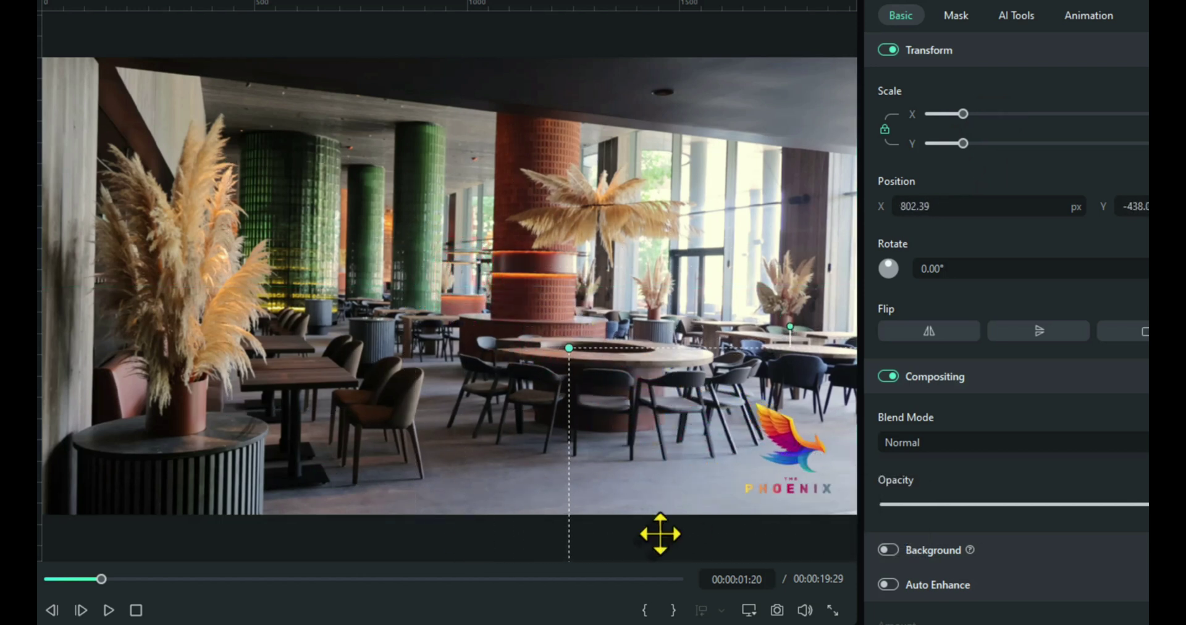
{"action": "left_click", "coordinate": [136, 612]}
Play the finished restaurant promo full screen
{"action": "left_click", "coordinate": [109, 611]}
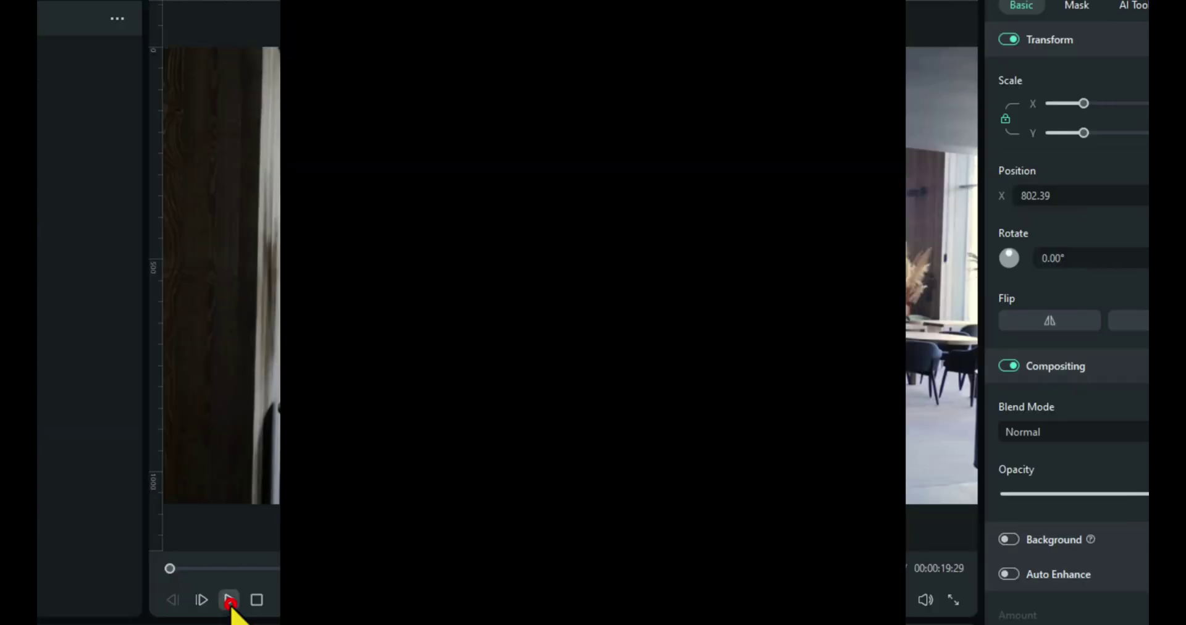